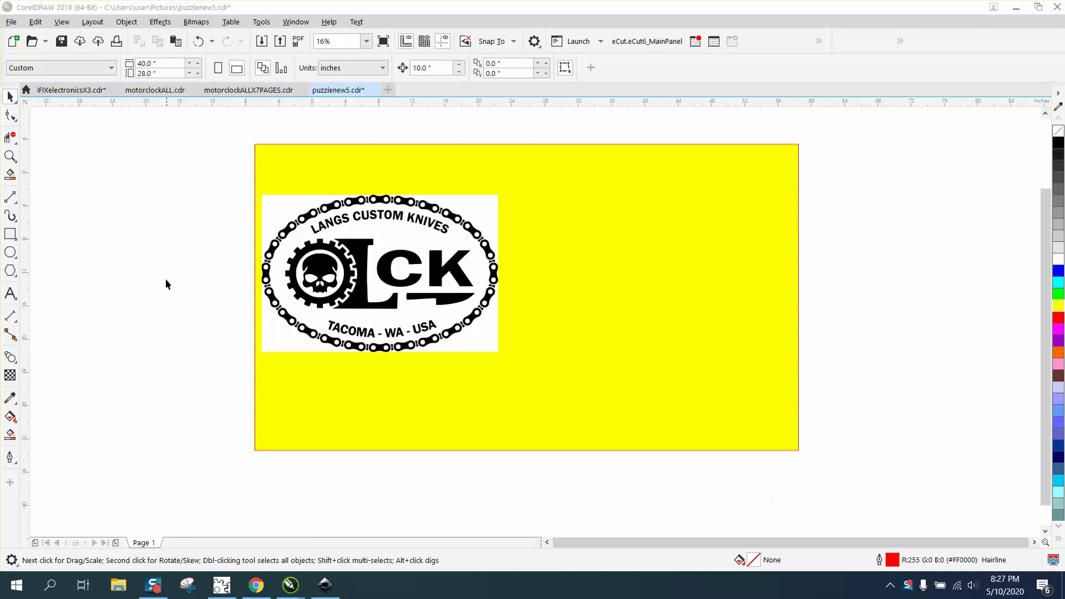
# Zoom in close on the logo's LANGS CUSTOM chain and select the logo bitmap.
pyautogui.click(10, 156)
pyautogui.moveTo(214, 186); pyautogui.dragTo(571, 382)
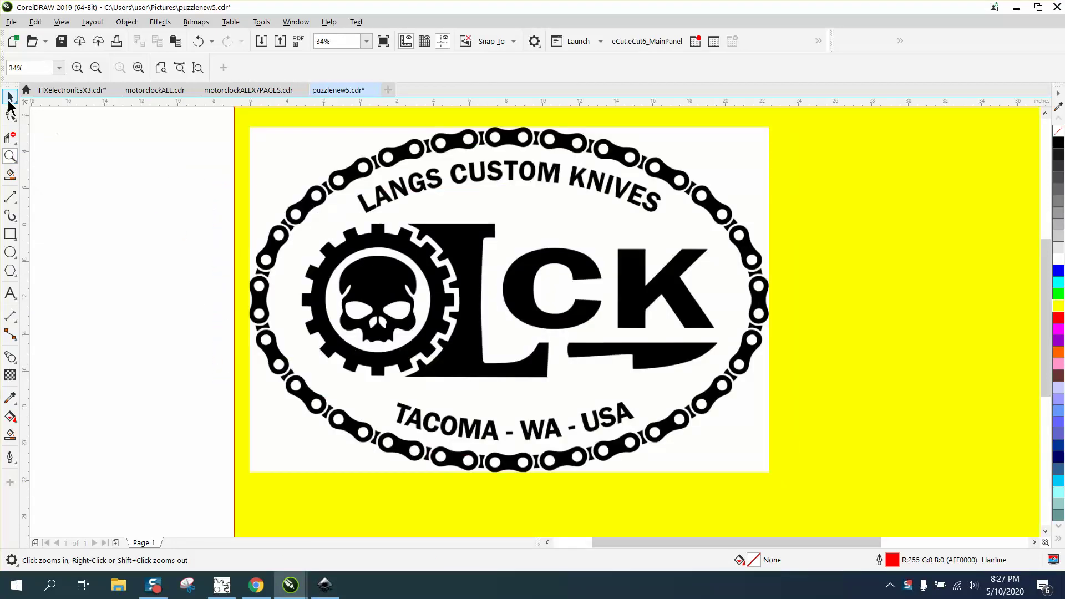
pyautogui.click(10, 96)
pyautogui.scroll(-2, 189, 225)
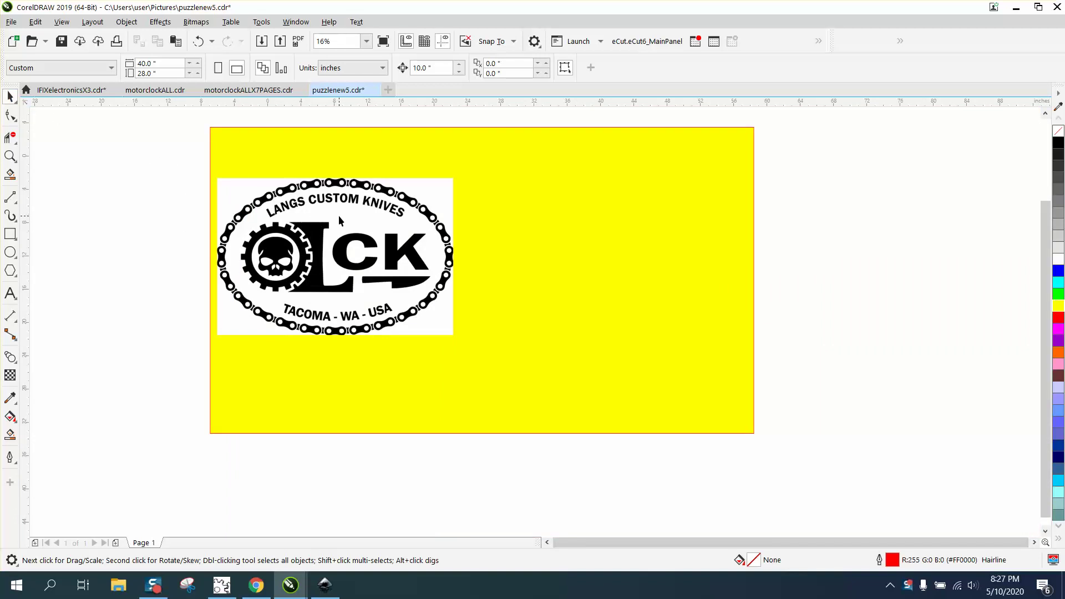
pyautogui.click(11, 157)
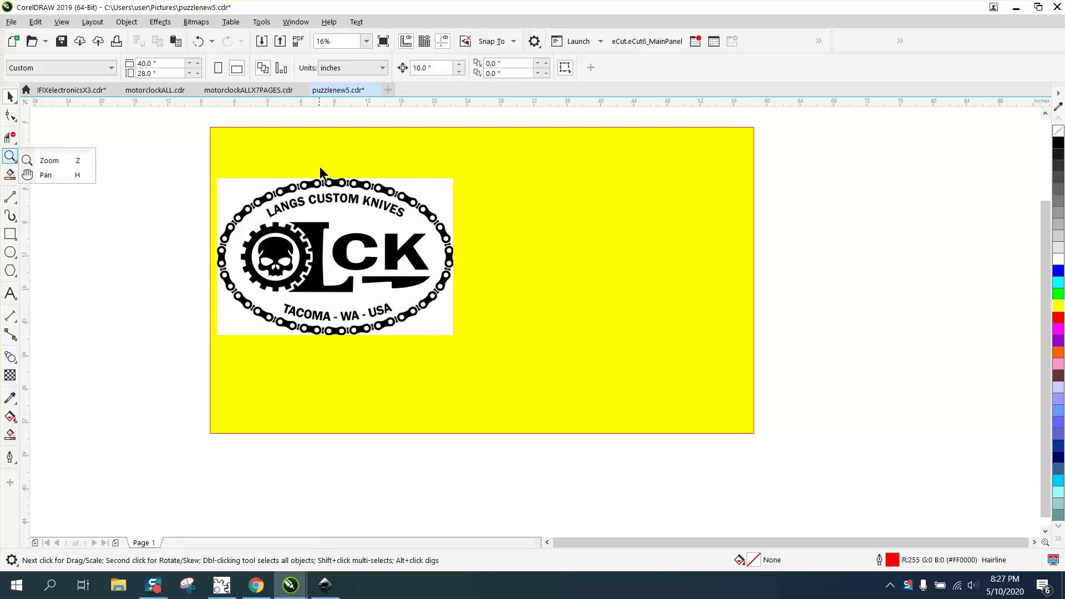
pyautogui.click(89, 166)
pyautogui.moveTo(268, 176); pyautogui.dragTo(515, 298)
pyautogui.scroll(-5, 356, 235)
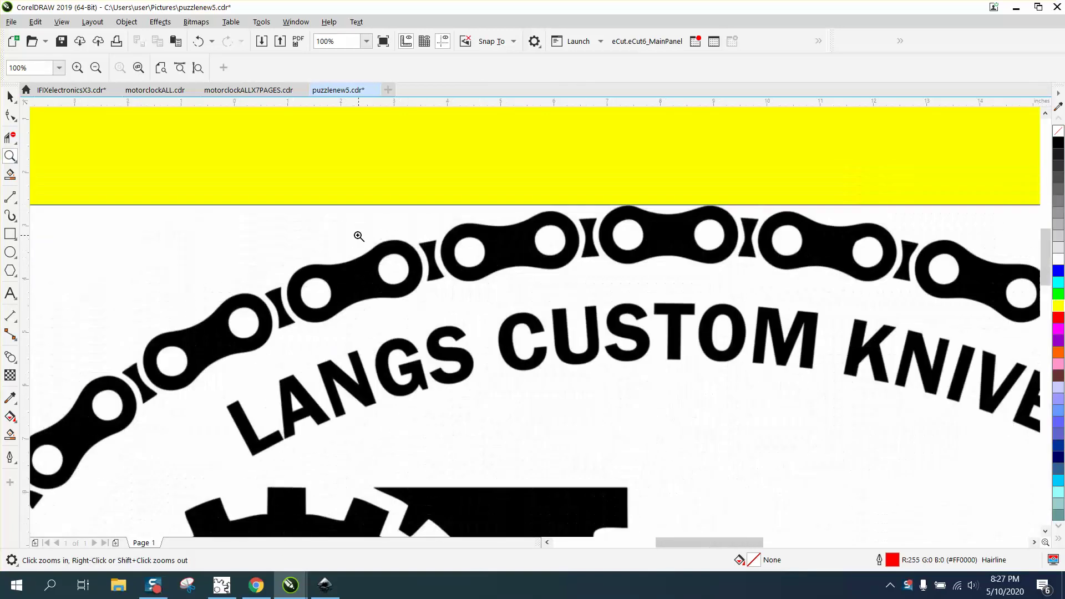
pyautogui.click(10, 97)
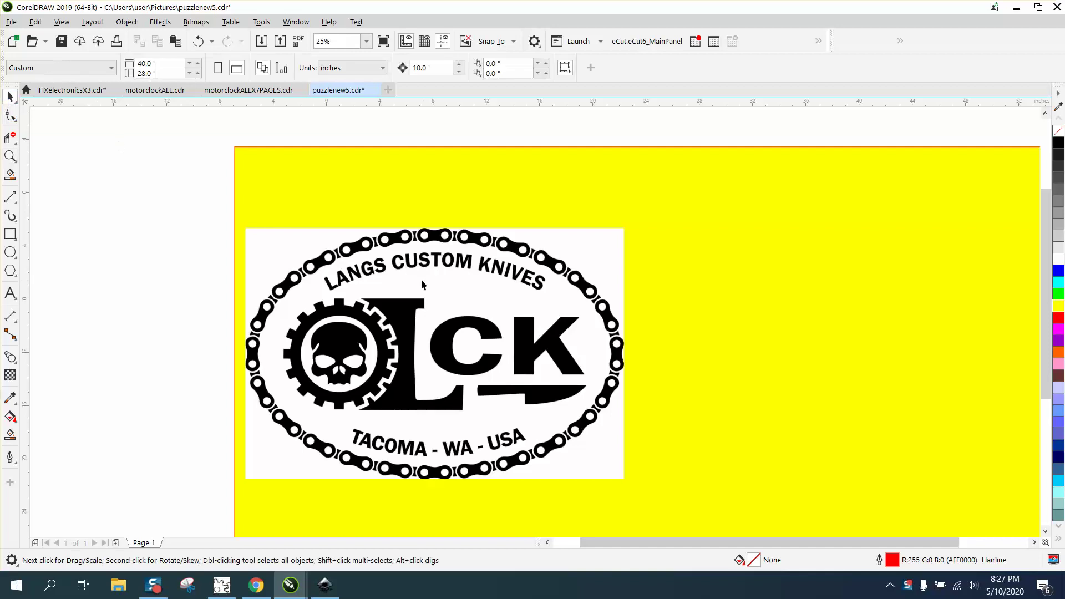
pyautogui.click(421, 278)
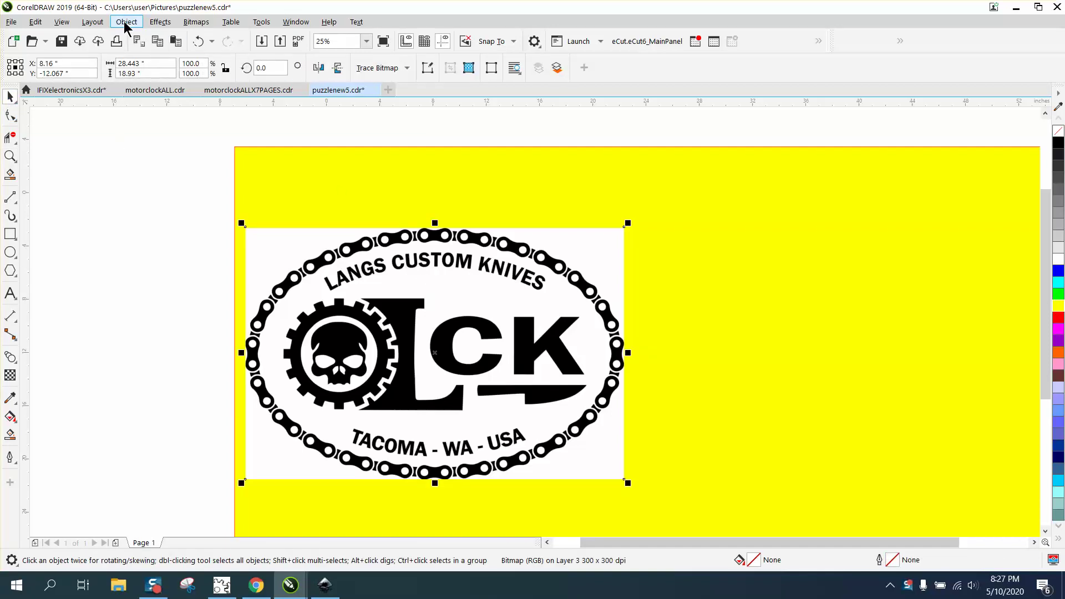
# Resample the logo bitmap, keeping the default settings.
pyautogui.click(193, 24)
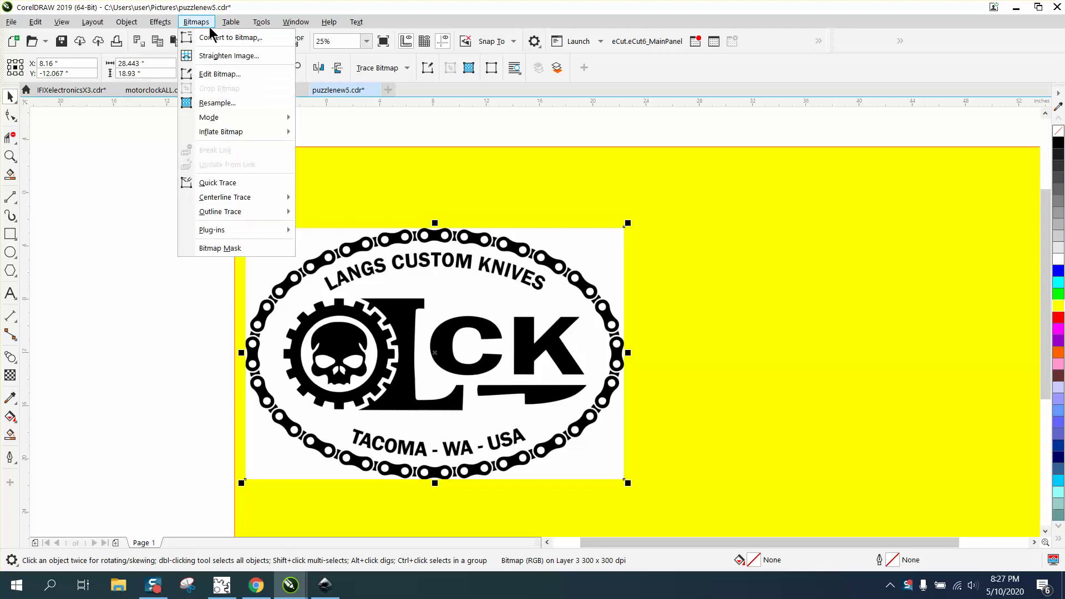
pyautogui.click(216, 104)
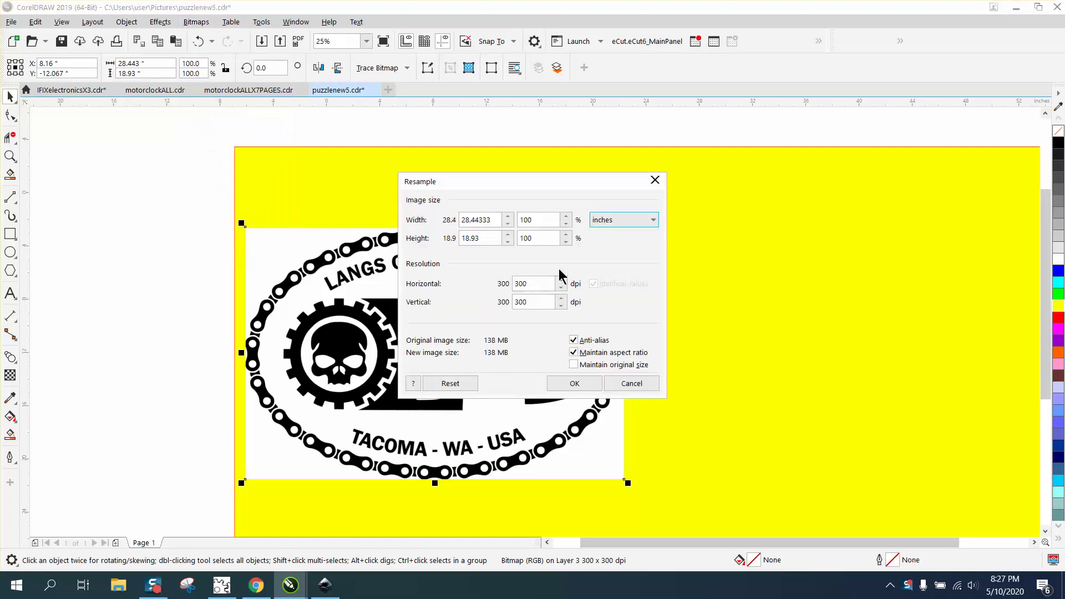
pyautogui.click(578, 383)
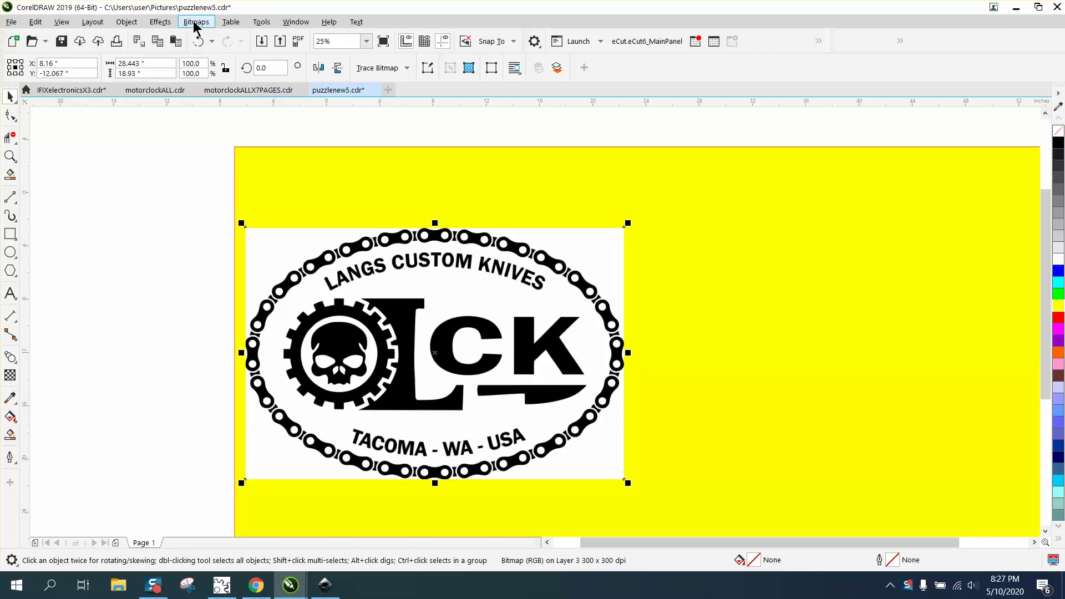
# Trace the bitmap with Outline Trace > Logo, reducing the bitmap, and accept the 144-curve result.
pyautogui.click(391, 72)
pyautogui.moveTo(399, 118)
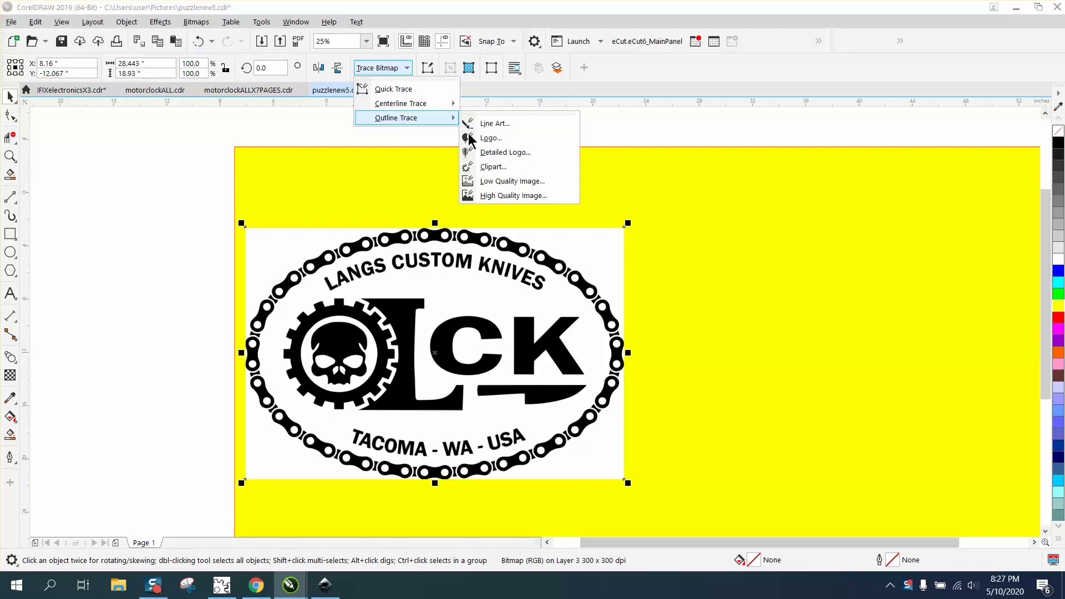
pyautogui.click(486, 165)
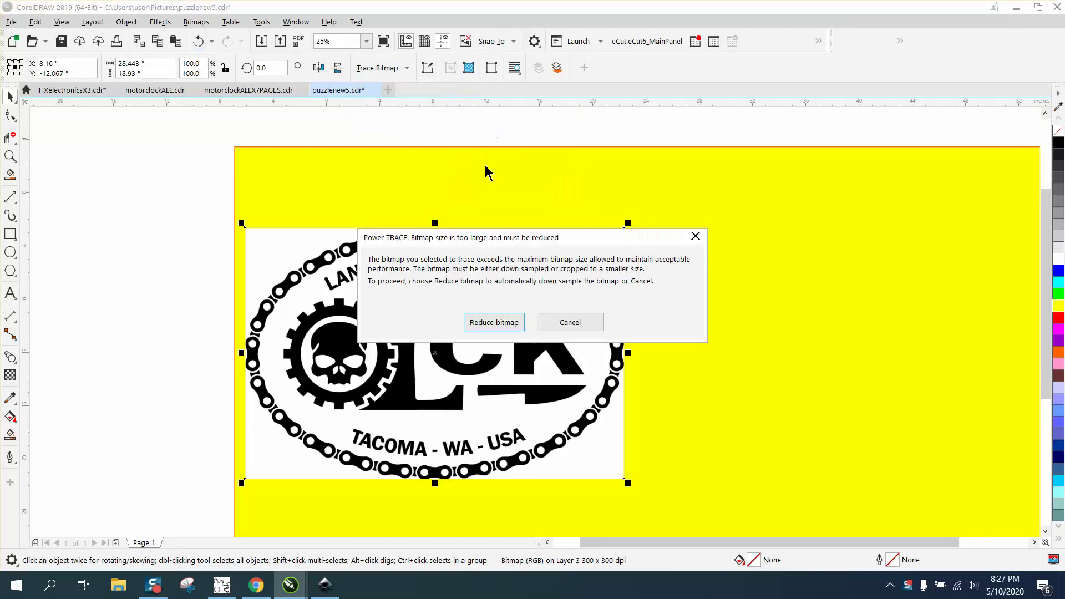
pyautogui.click(498, 323)
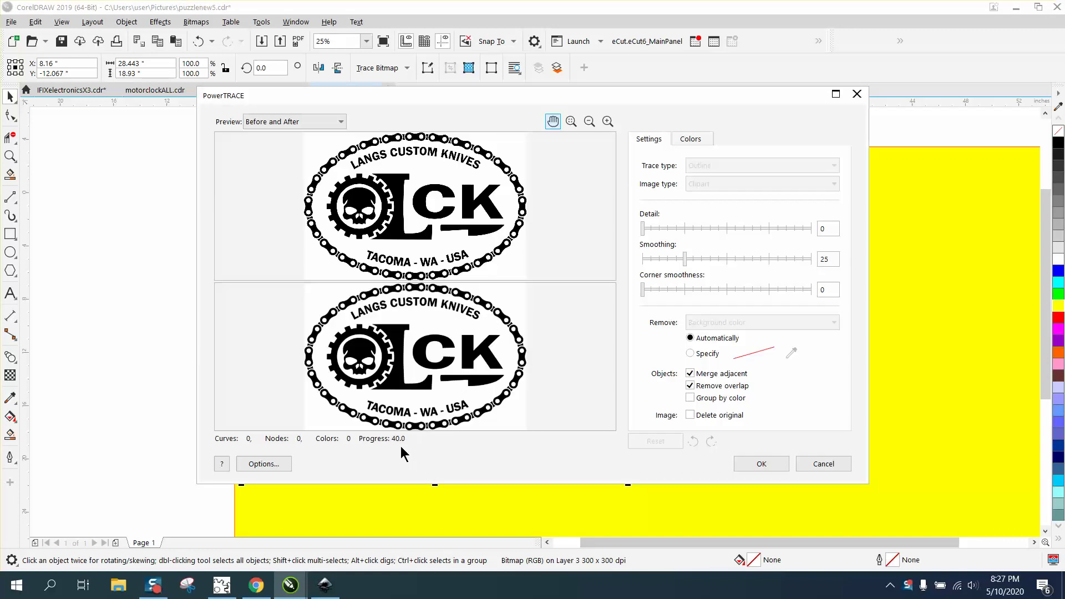
pyautogui.click(760, 463)
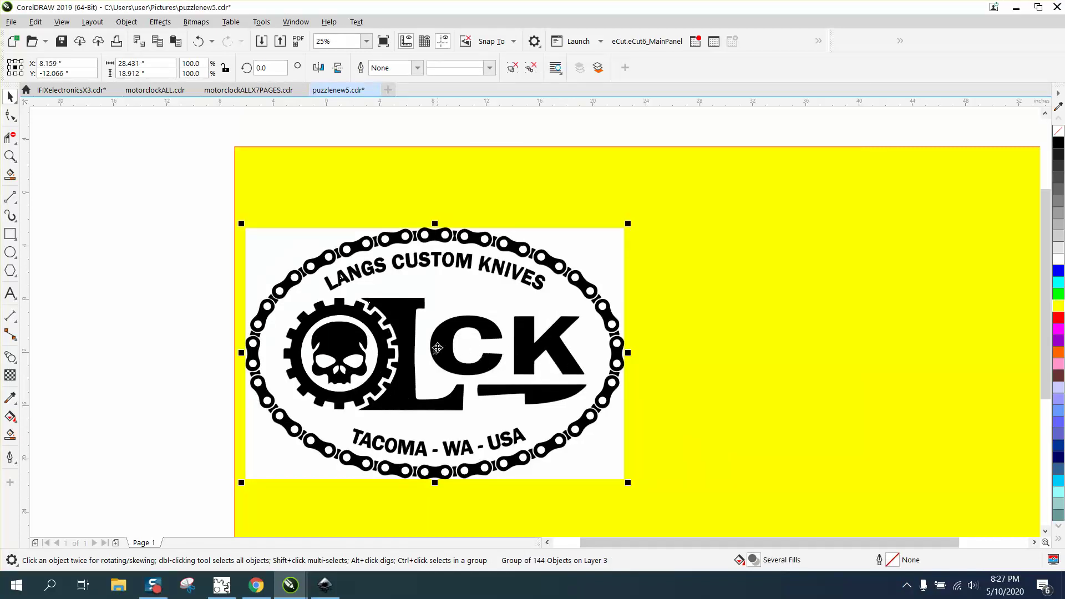
# Move the traced logo to the right of the original bitmap and zoom in on it.
pyautogui.moveTo(438, 347); pyautogui.dragTo(756, 340)
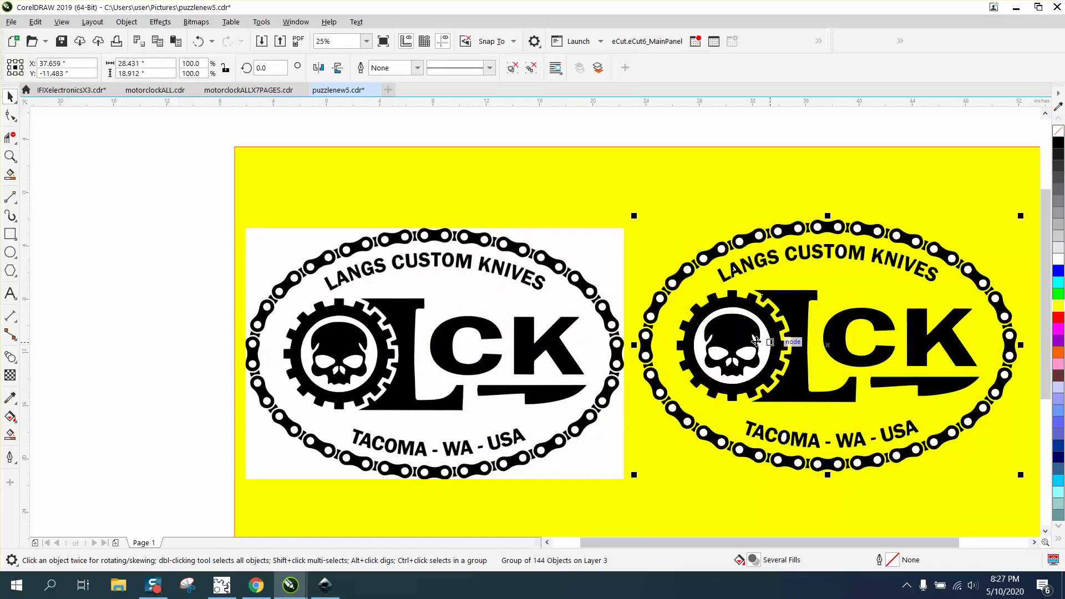
pyautogui.click(552, 328)
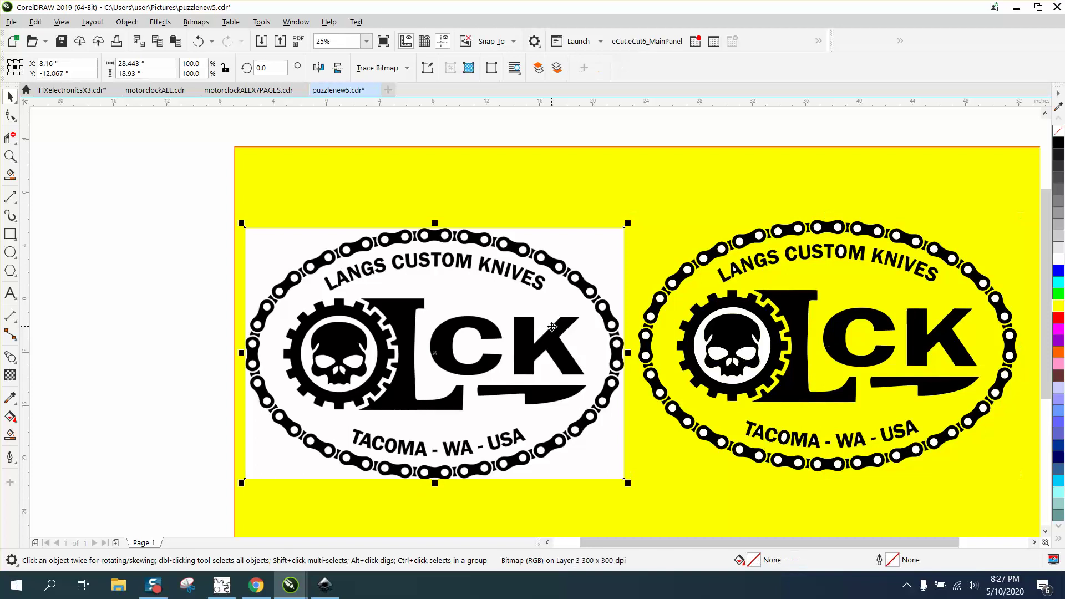
pyautogui.scroll(-1, 547, 325)
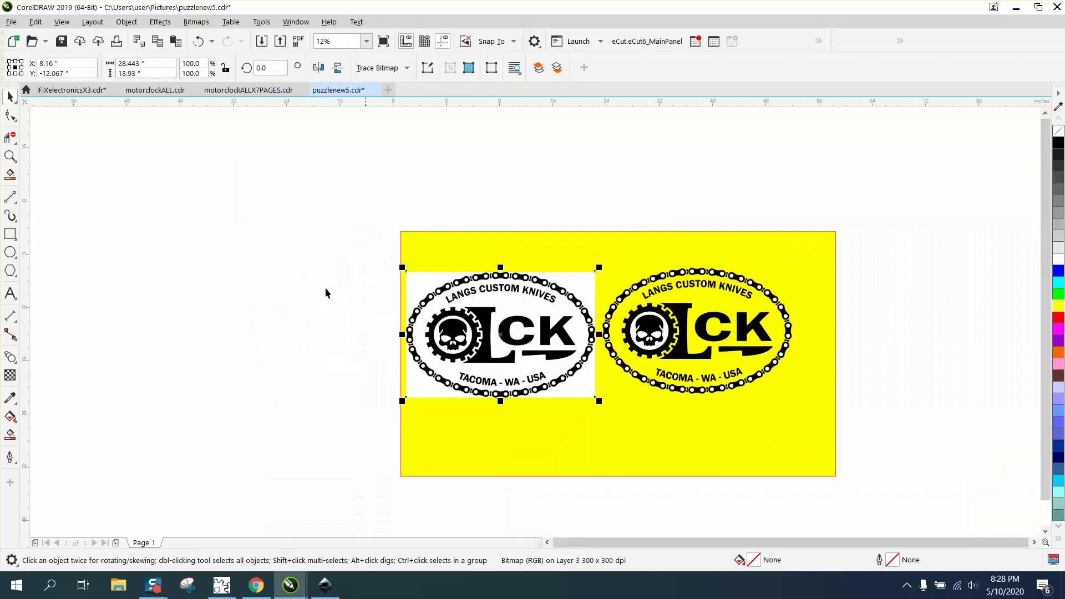
pyautogui.click(10, 156)
pyautogui.moveTo(572, 228); pyautogui.dragTo(840, 441)
# Build a Find and Replace query for Uniform Color Fill white, sampled from the skull background.
pyautogui.click(31, 23)
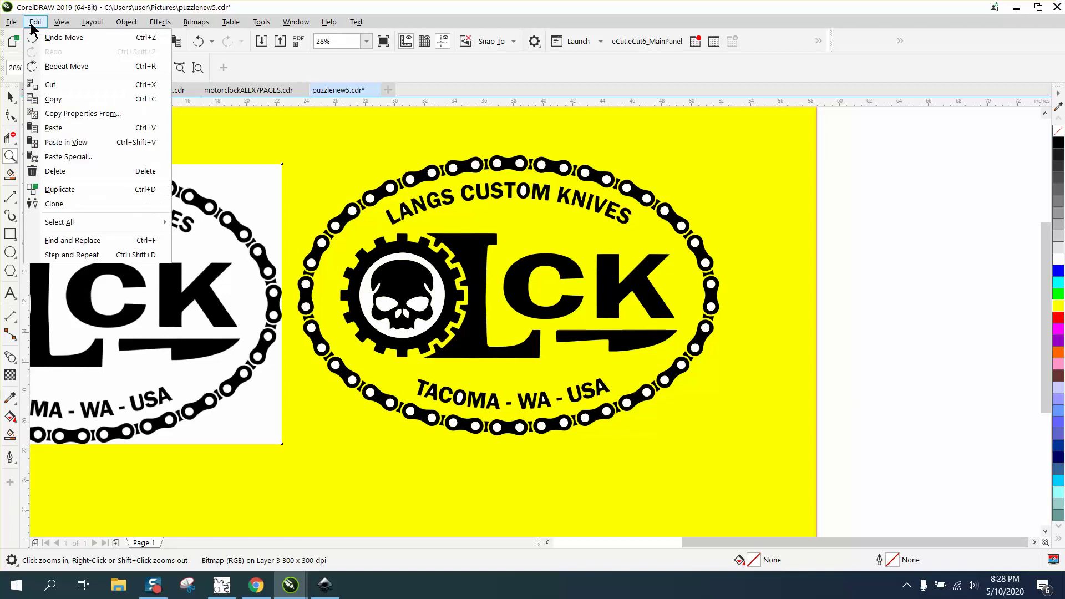
pyautogui.click(84, 240)
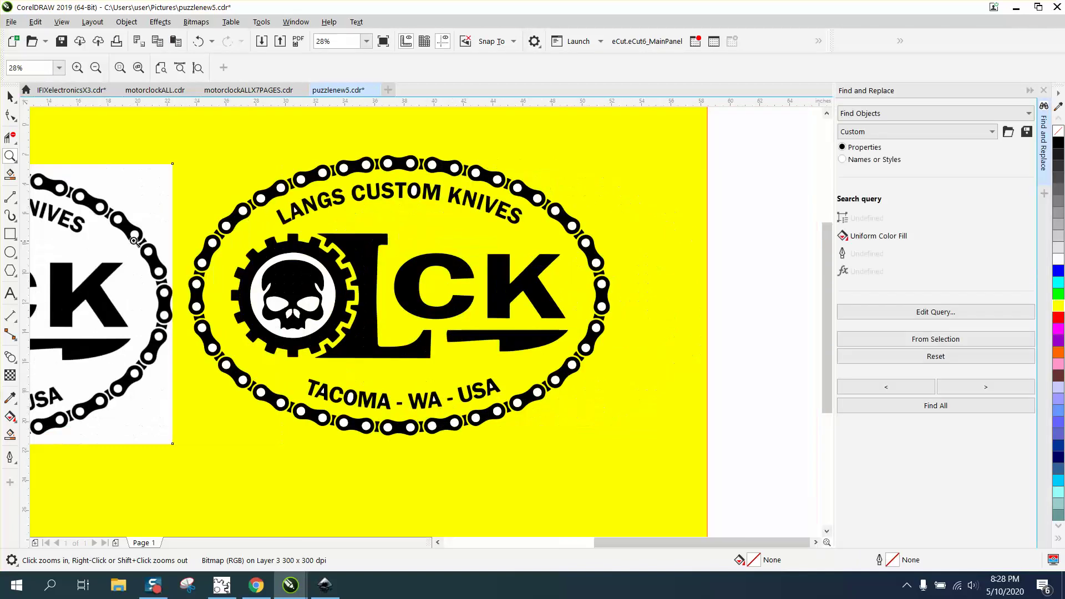
pyautogui.click(920, 314)
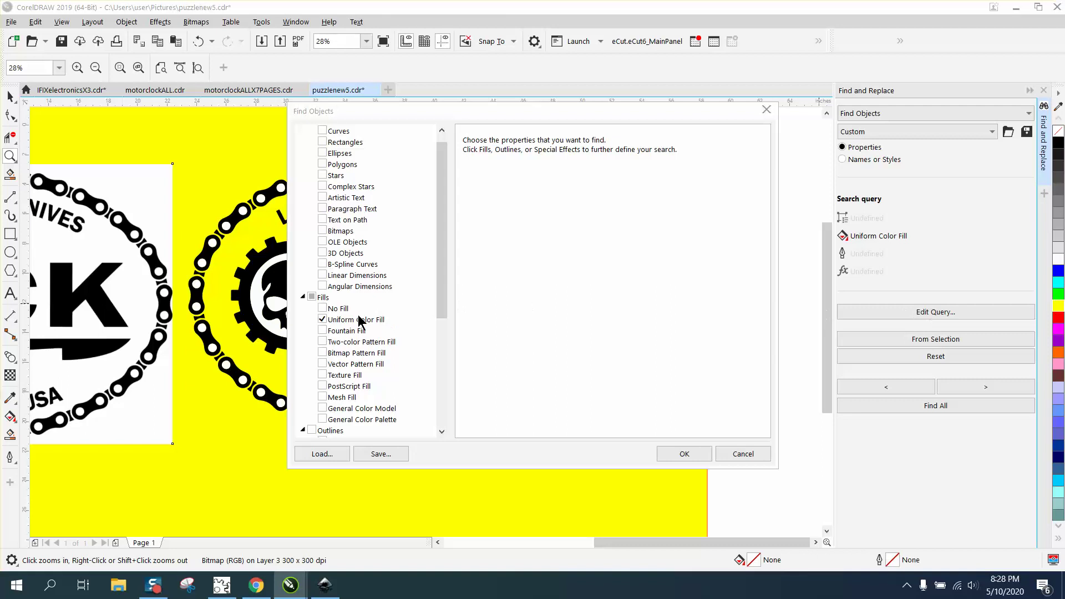
pyautogui.click(354, 320)
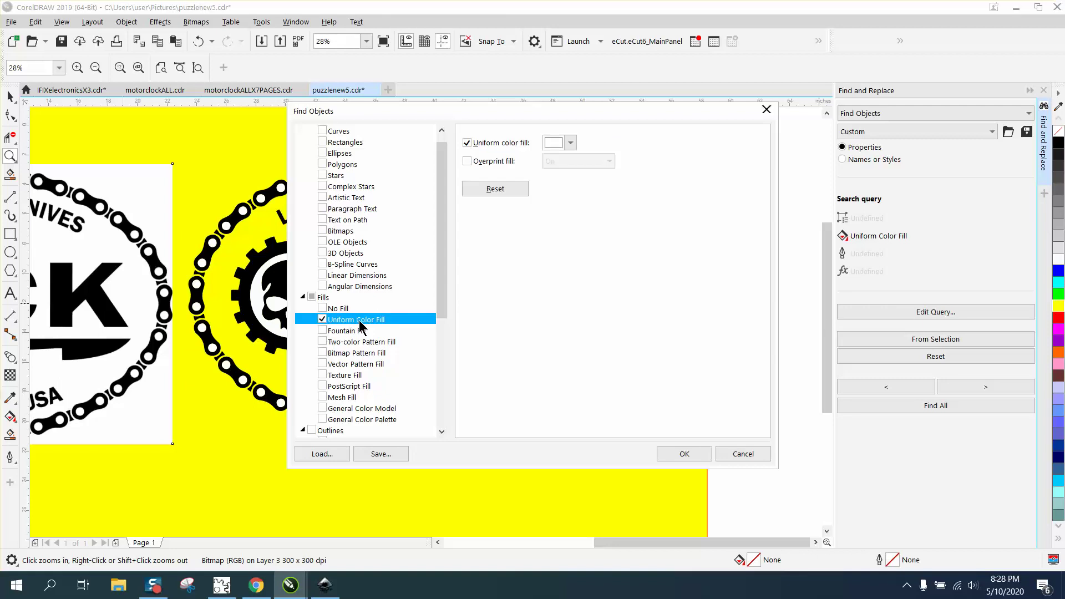
pyautogui.click(571, 142)
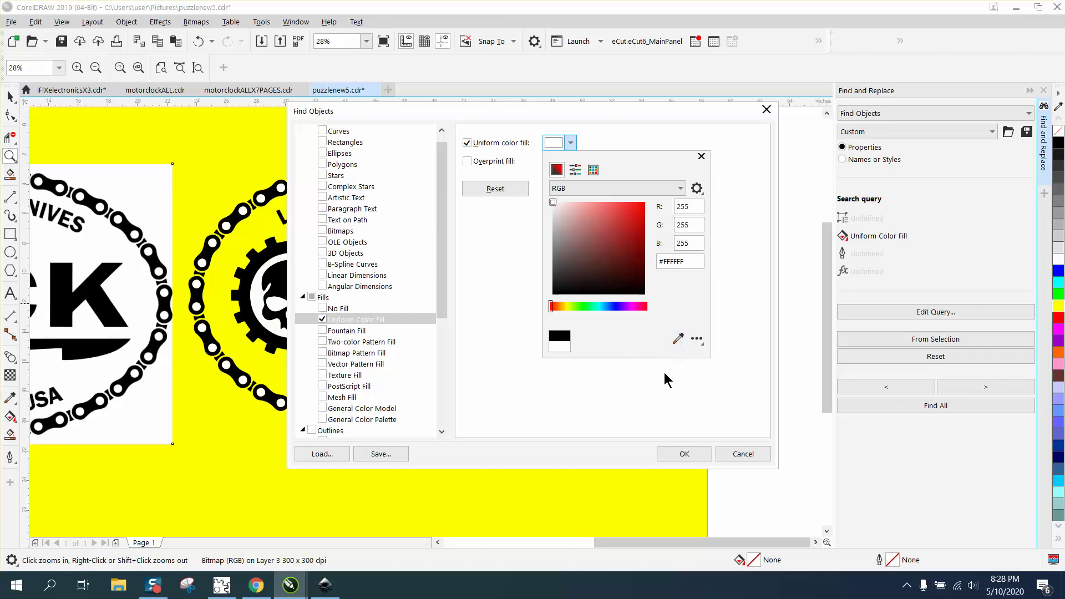
pyautogui.click(678, 338)
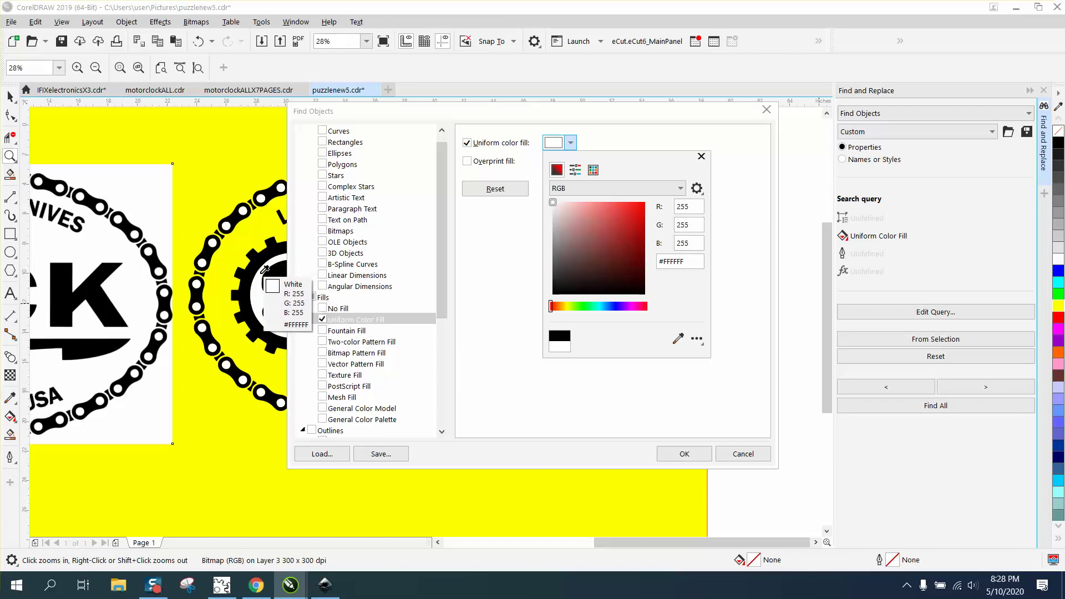
pyautogui.click(268, 269)
pyautogui.click(692, 461)
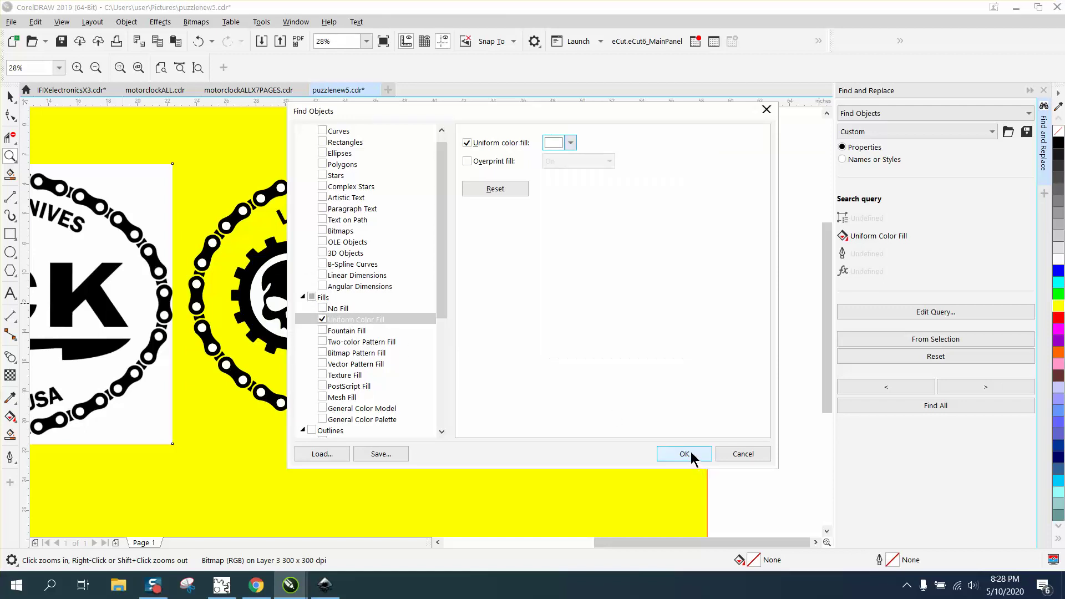
pyautogui.click(686, 454)
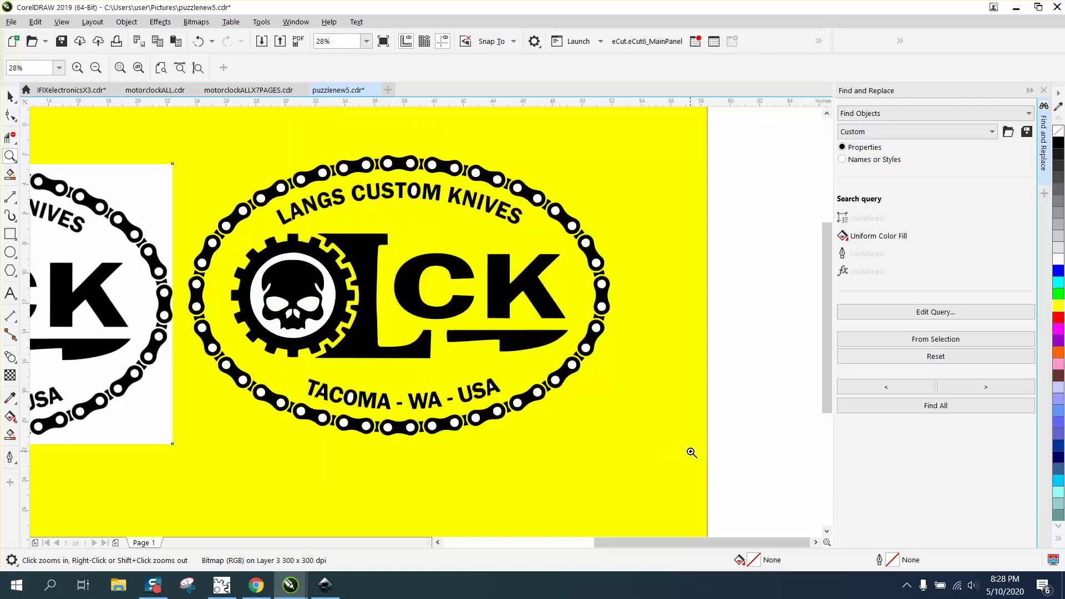
# Find all white-filled pieces of the traced logo and delete them.
pyautogui.click(907, 407)
pyautogui.press('Delete')
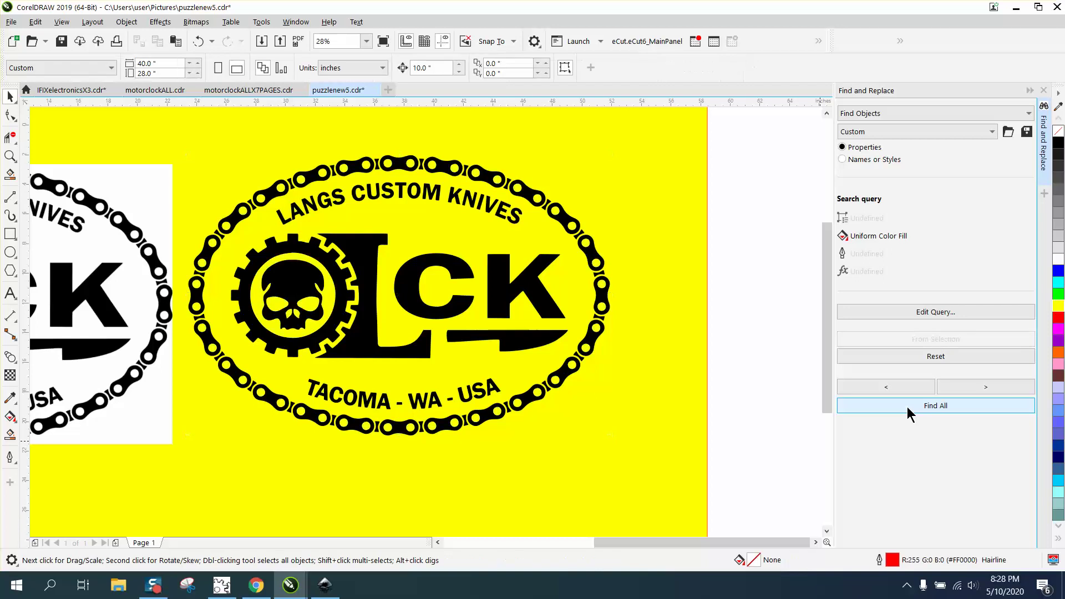
pyautogui.scroll(-2, 627, 407)
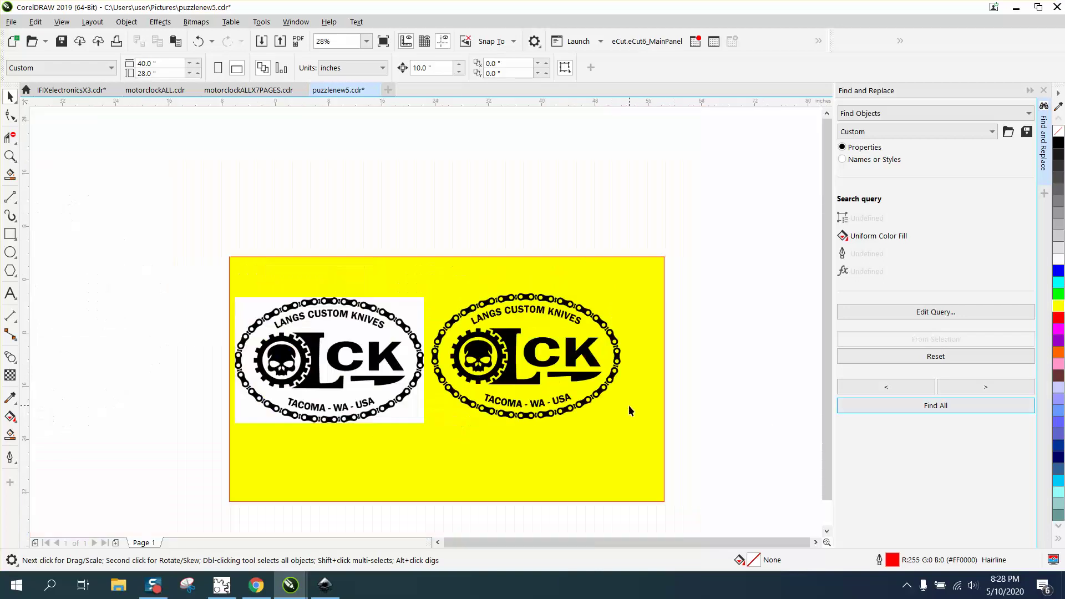
pyautogui.click(10, 97)
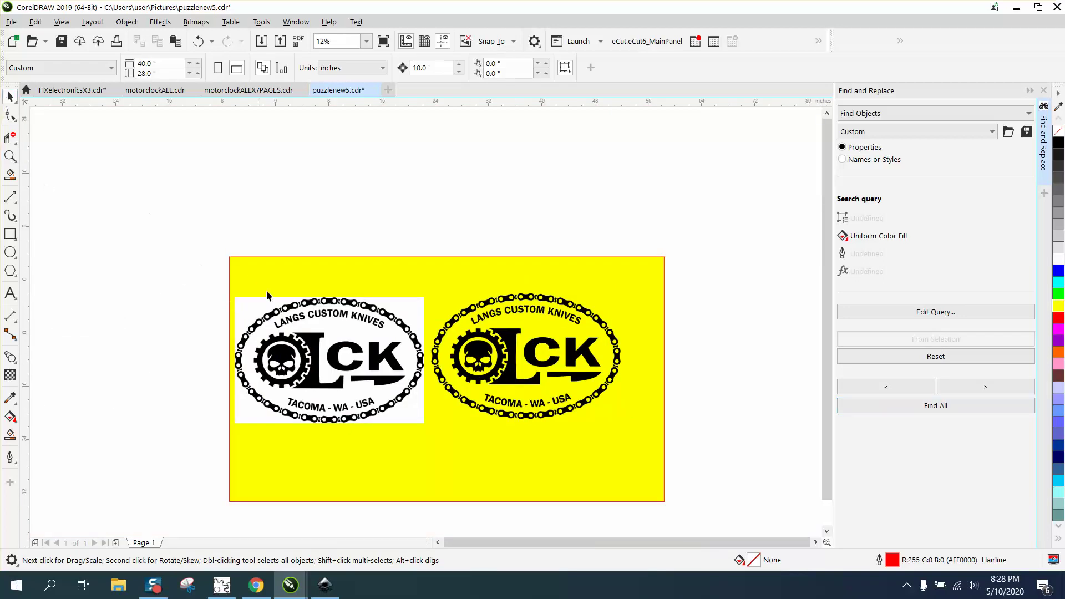
# Delete the original logo bitmap and move the traced logo to the page's left-centre.
pyautogui.click(290, 301)
pyautogui.press('Delete')
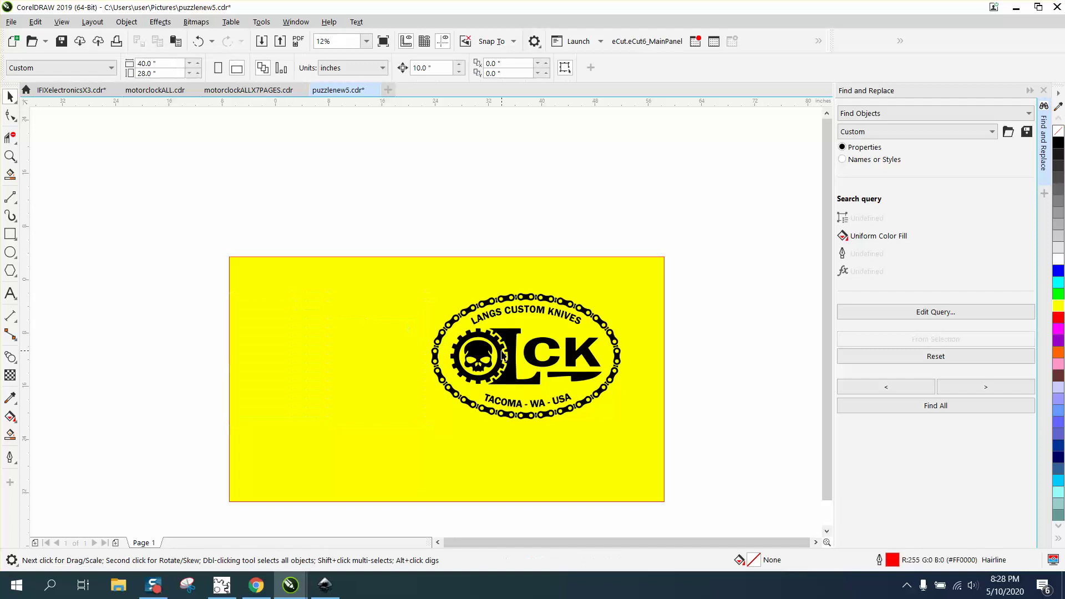
pyautogui.moveTo(501, 355); pyautogui.dragTo(378, 355)
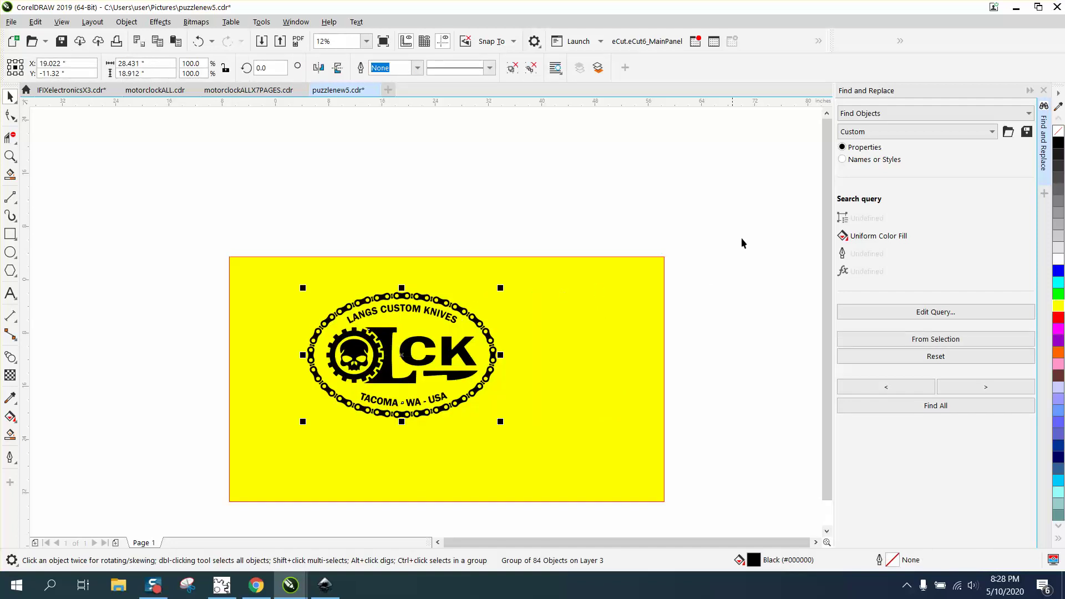
pyautogui.click(1043, 91)
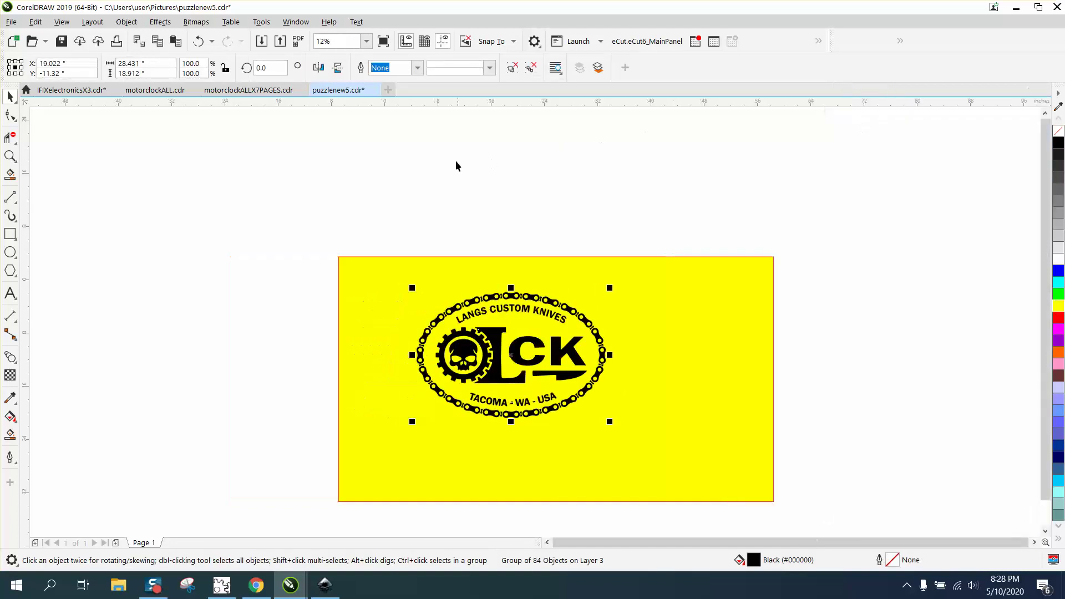
# Select the whole logo and ungroup all 84 of its pieces.
pyautogui.moveTo(341, 211); pyautogui.dragTo(677, 456)
pyautogui.click(129, 24)
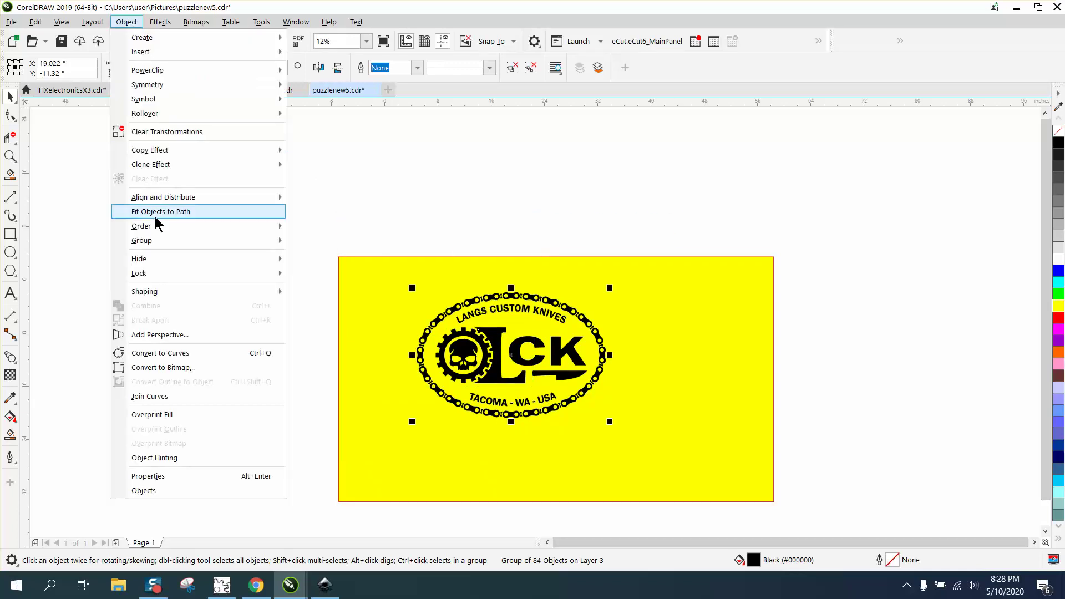
pyautogui.moveTo(161, 242)
pyautogui.click(328, 271)
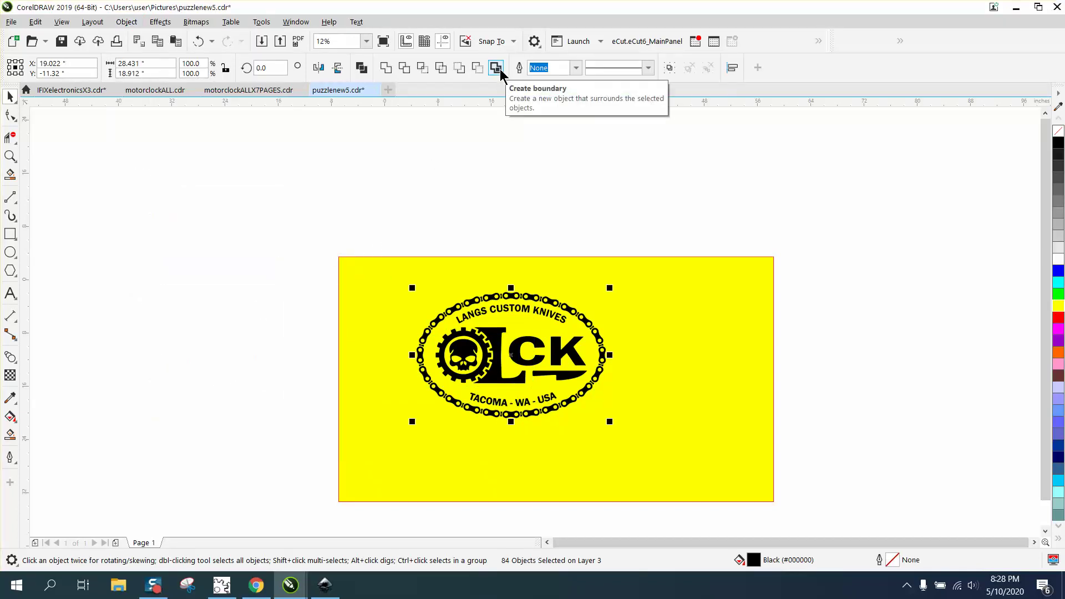
# Create a red boundary outline of the logo, nudge it right, and widen the yellow rectangle over it.
pyautogui.moveTo(394, 254); pyautogui.dragTo(418, 327)
pyautogui.moveTo(653, 440); pyautogui.dragTo(653, 441)
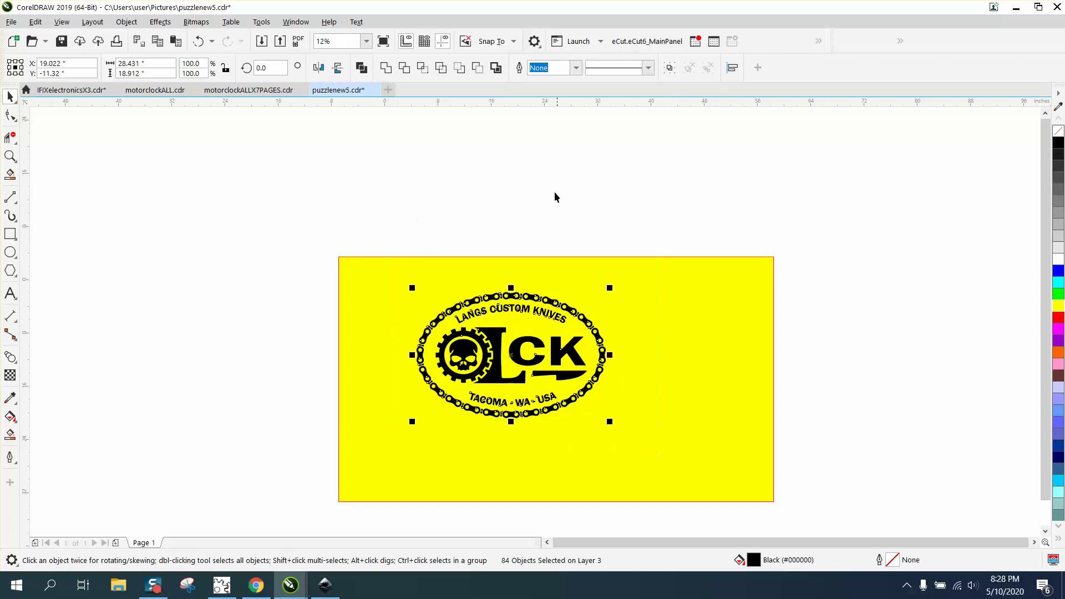
pyautogui.click(496, 67)
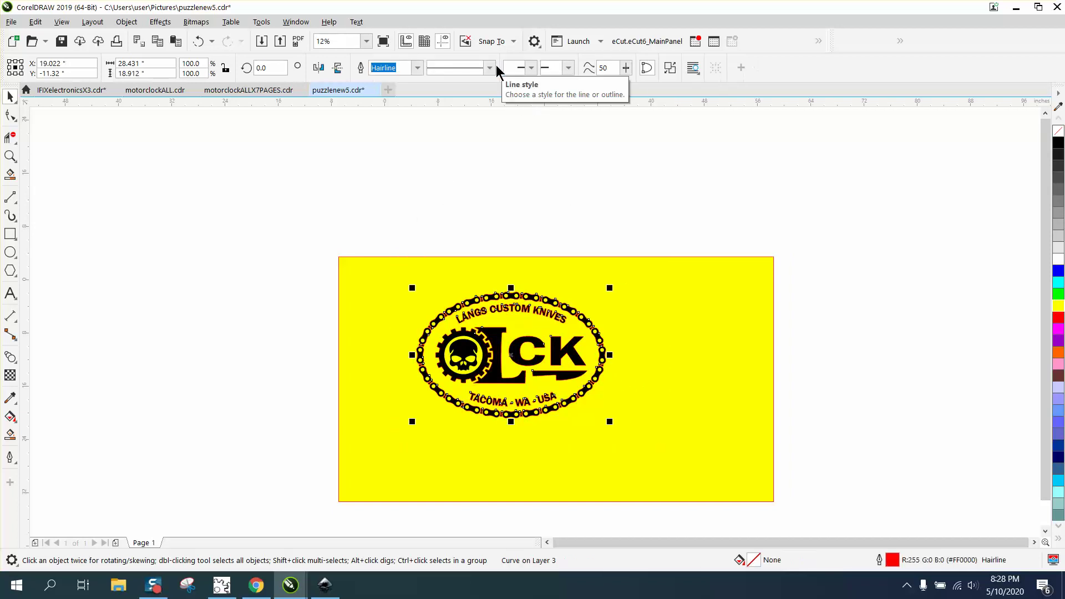
pyautogui.press('Right')
pyautogui.press('Right')
pyautogui.press('Right')
pyautogui.press('Right')
pyautogui.press('Right')
pyautogui.press('Right')
pyautogui.press('Right')
pyautogui.press('Right')
pyautogui.press('Right')
pyautogui.press('Right')
pyautogui.press('Right')
pyautogui.press('Right')
pyautogui.press('Right')
pyautogui.press('Right')
pyautogui.press('Right')
pyautogui.press('Right')
pyautogui.press('Right')
pyautogui.press('Right')
pyautogui.press('Right')
pyautogui.press('Right')
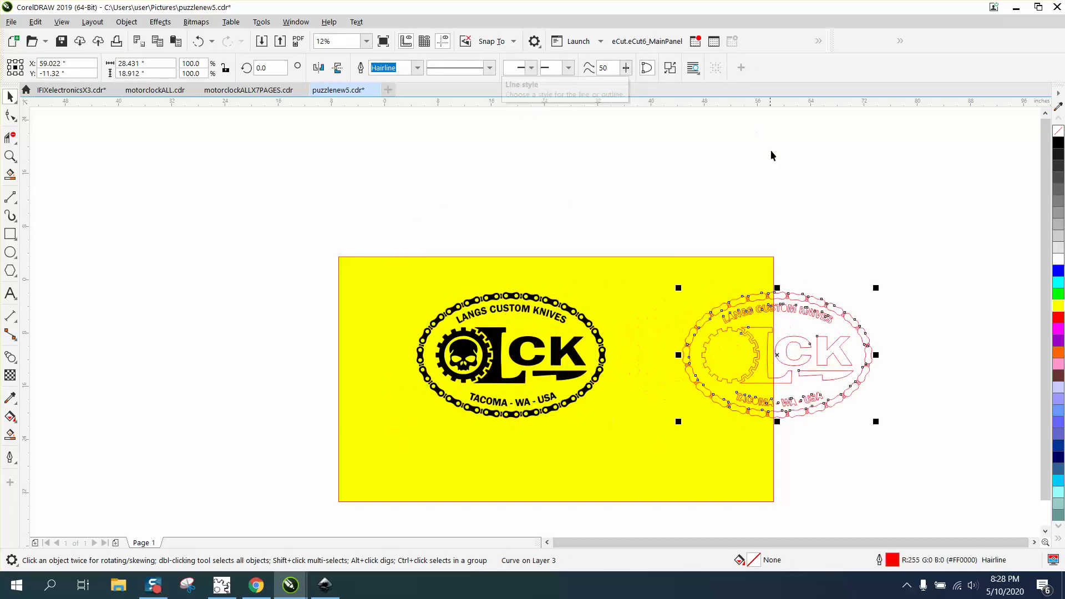
pyautogui.click(769, 269)
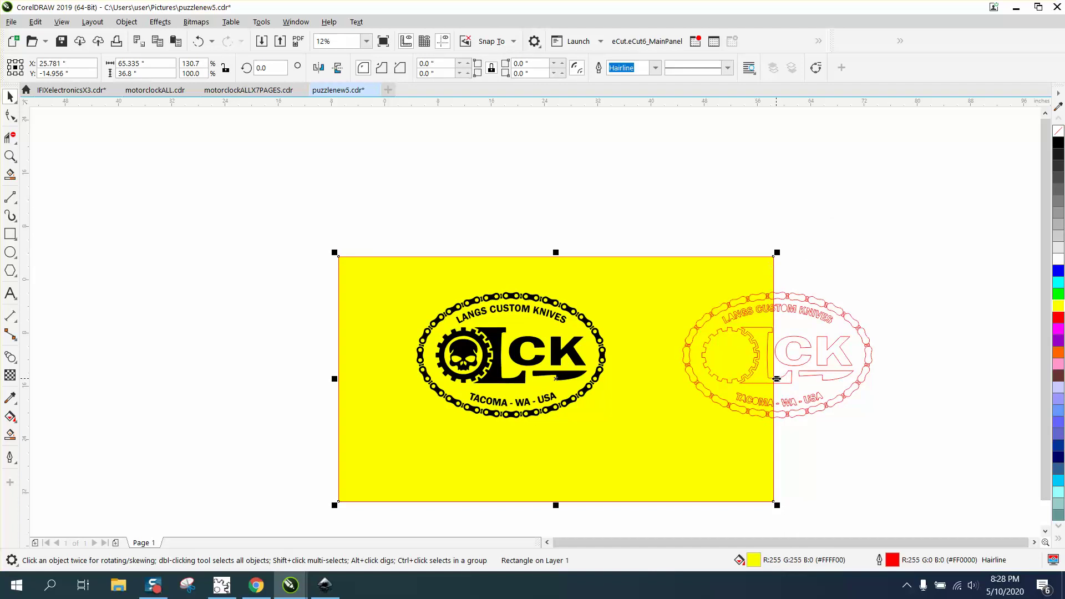
pyautogui.moveTo(776, 378); pyautogui.dragTo(931, 379)
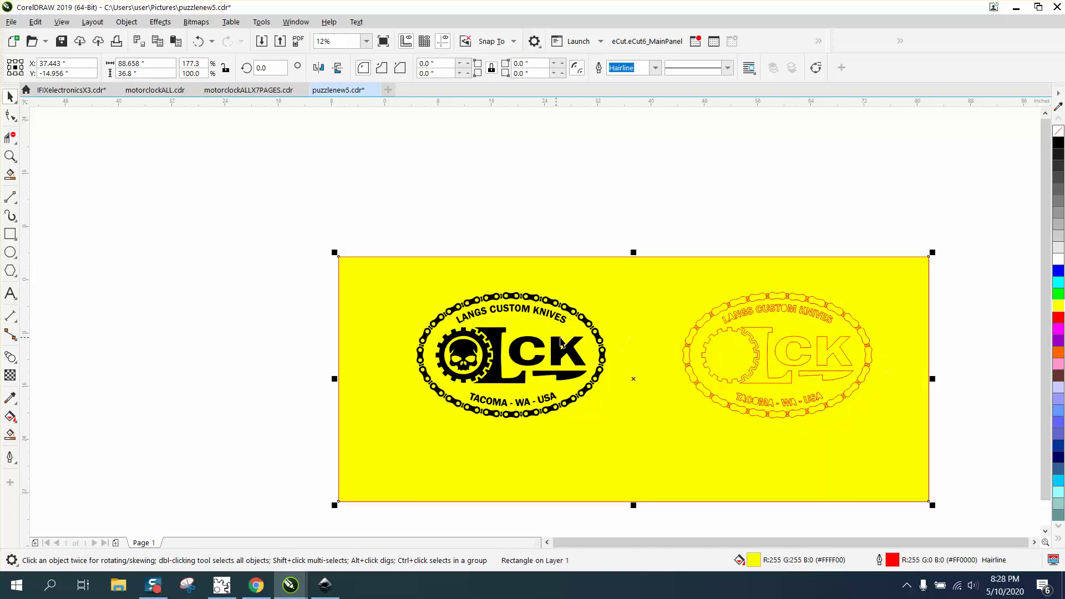
# Break the red boundary outline into 83 separate curves, then open Effects > Contour.
pyautogui.click(15, 156)
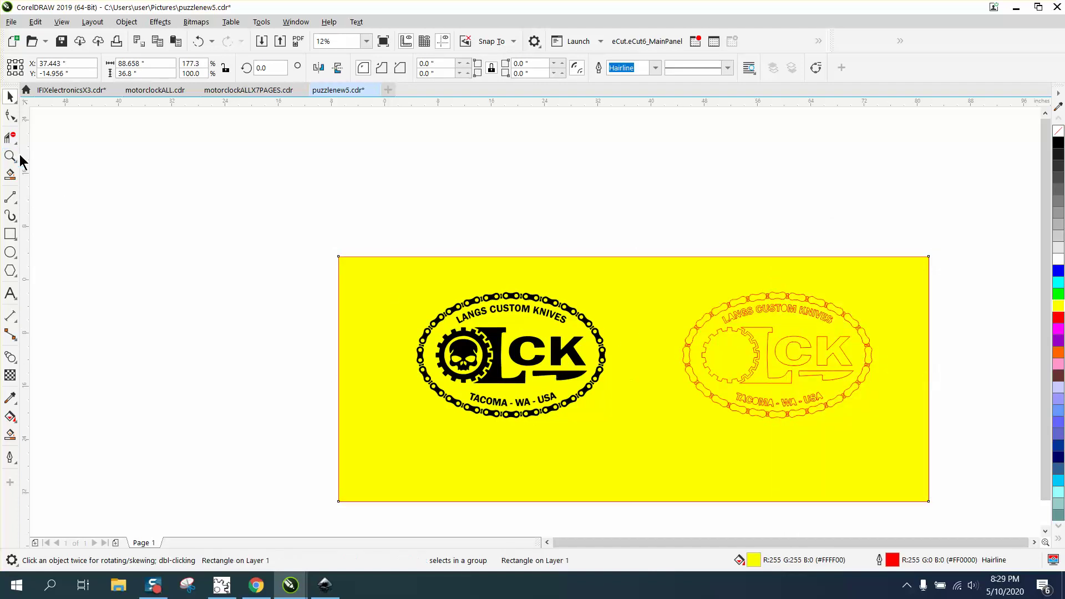
pyautogui.moveTo(887, 461); pyautogui.dragTo(885, 459)
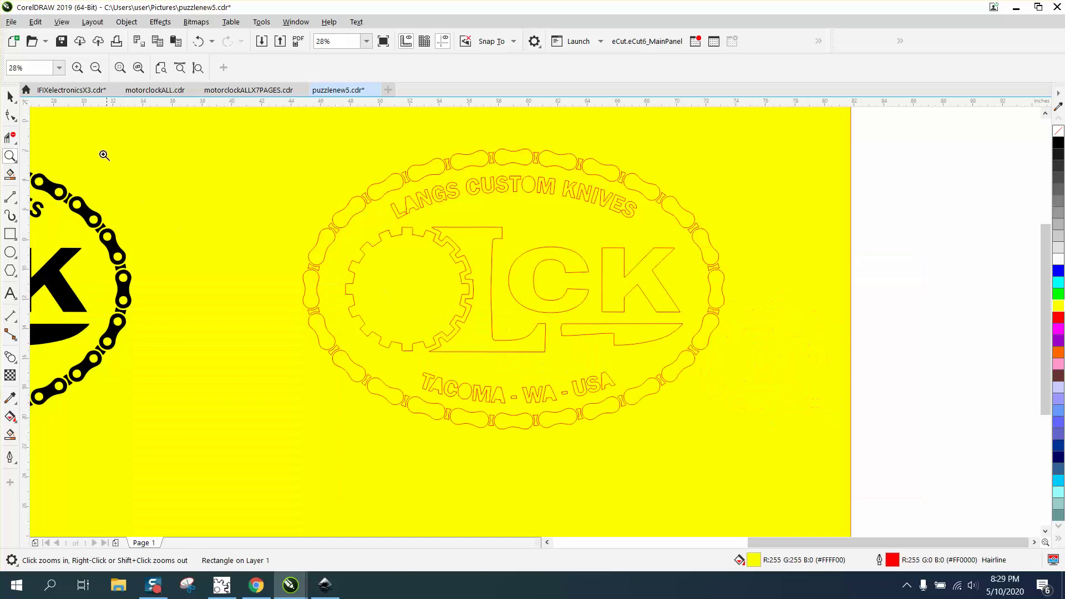
pyautogui.click(13, 100)
pyautogui.click(419, 203)
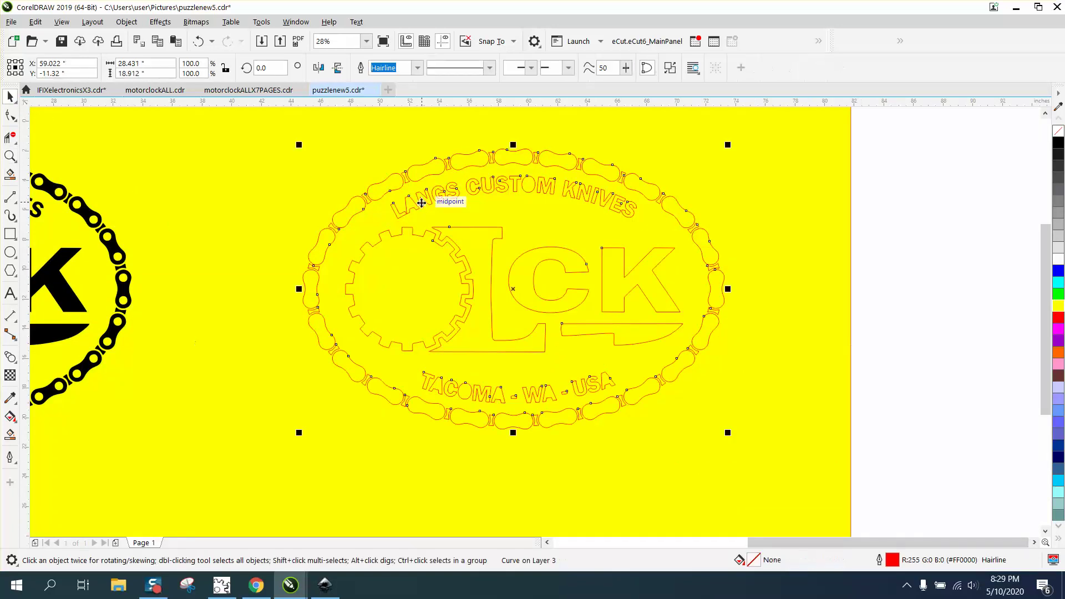
pyautogui.click(125, 21)
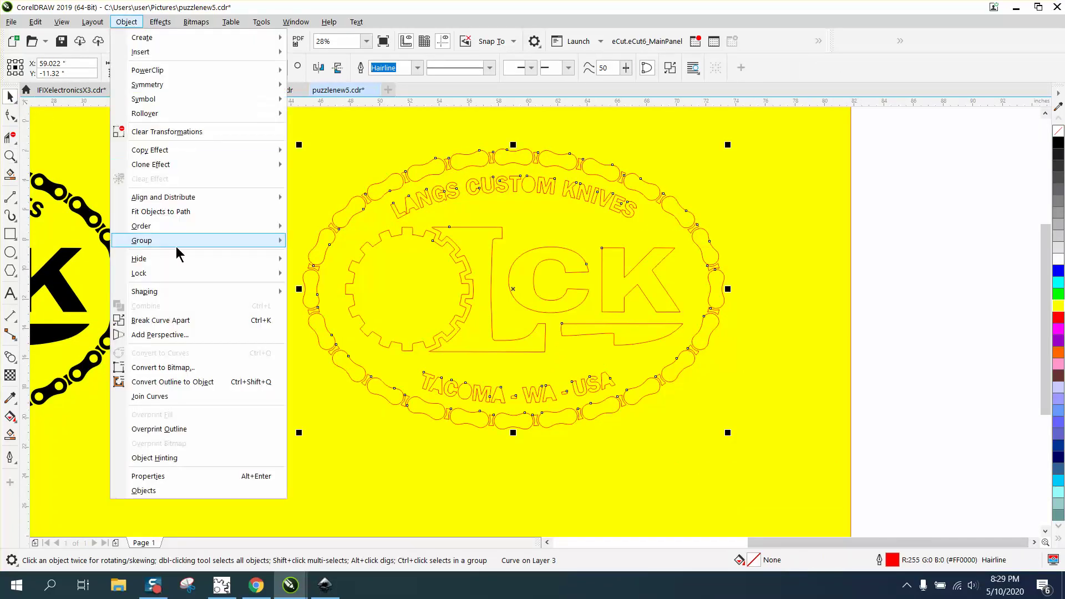
pyautogui.click(183, 322)
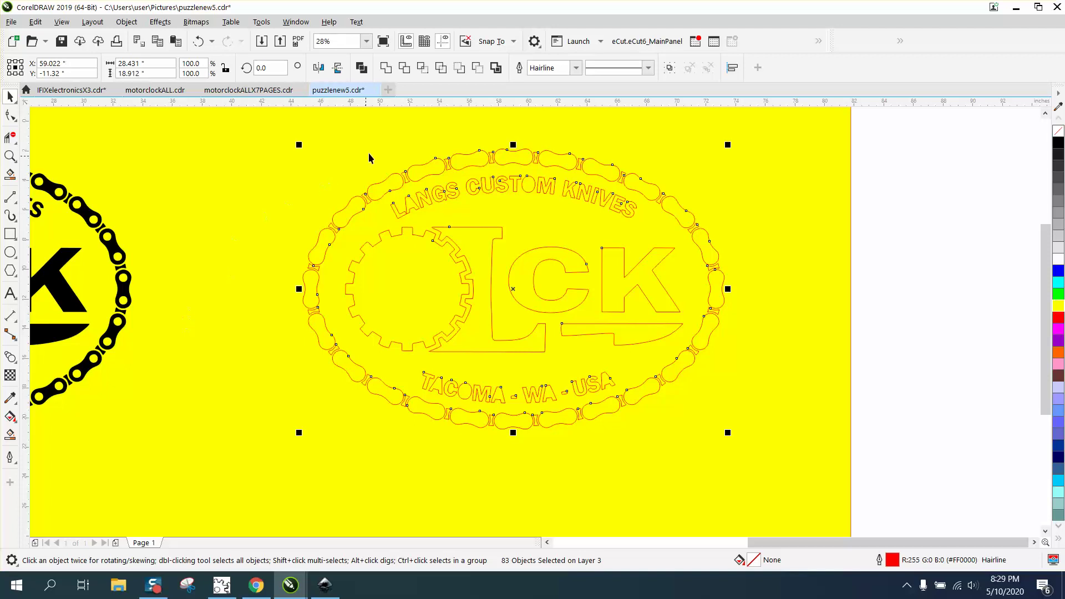
pyautogui.click(159, 22)
pyautogui.click(186, 320)
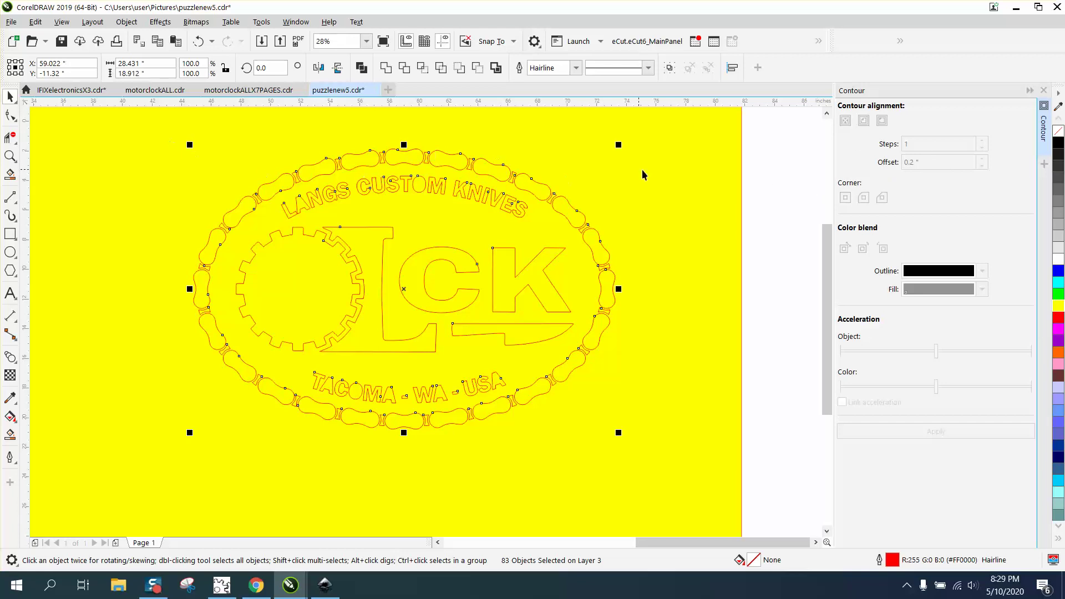
# Marquee-select the 83 red outline curves and group them.
pyautogui.moveTo(775, 134); pyautogui.dragTo(389, 433)
pyautogui.moveTo(162, 428); pyautogui.dragTo(154, 447)
pyautogui.click(127, 22)
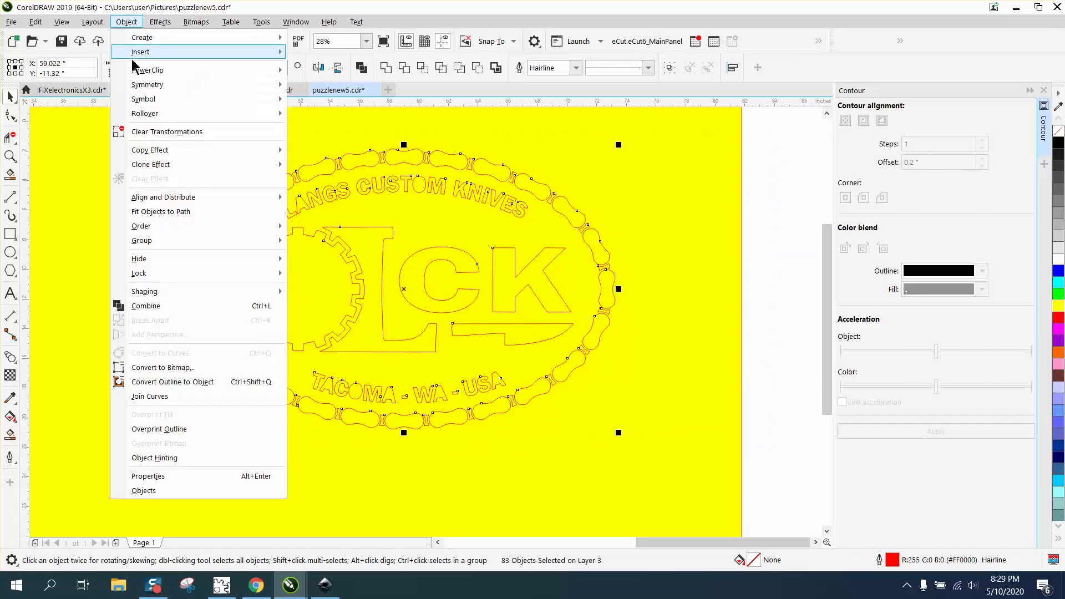
pyautogui.moveTo(149, 244)
pyautogui.click(316, 242)
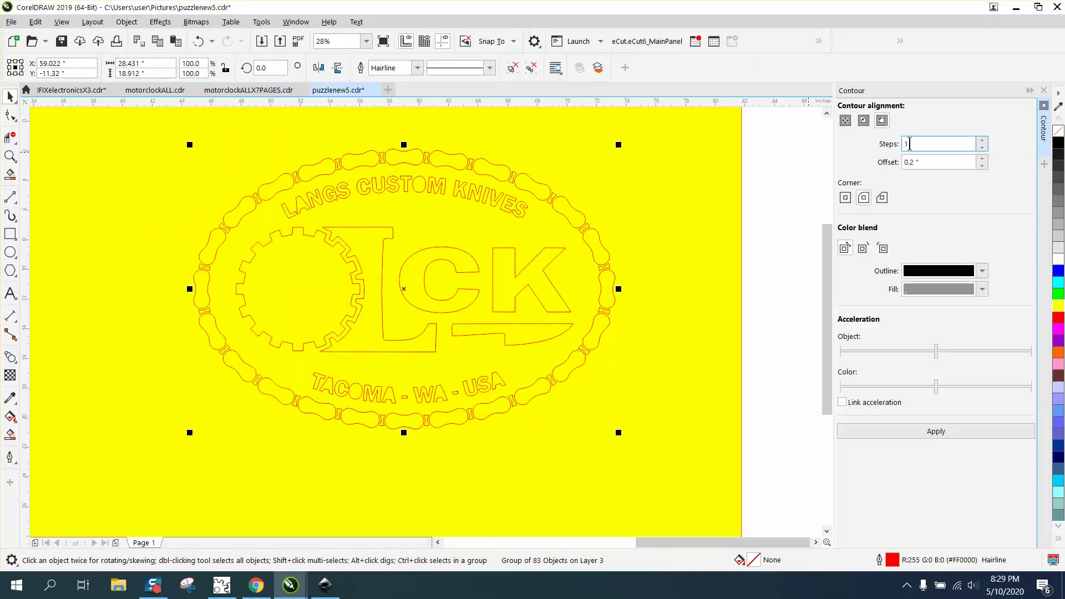
# Apply a 1-step contour with 0.2-inch offset to the red outline group.
pyautogui.click(933, 432)
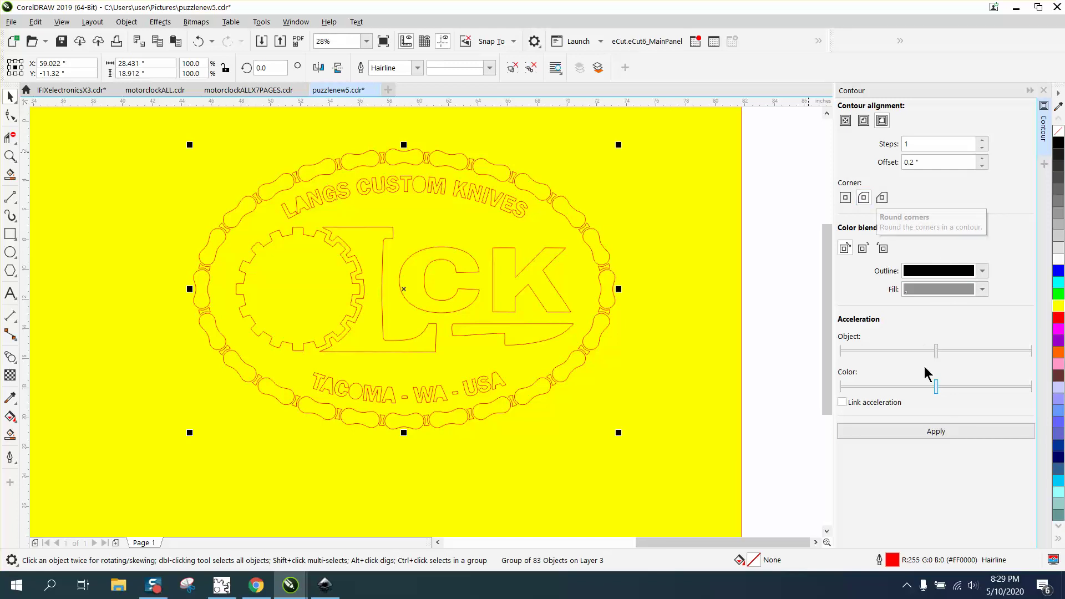
pyautogui.click(939, 432)
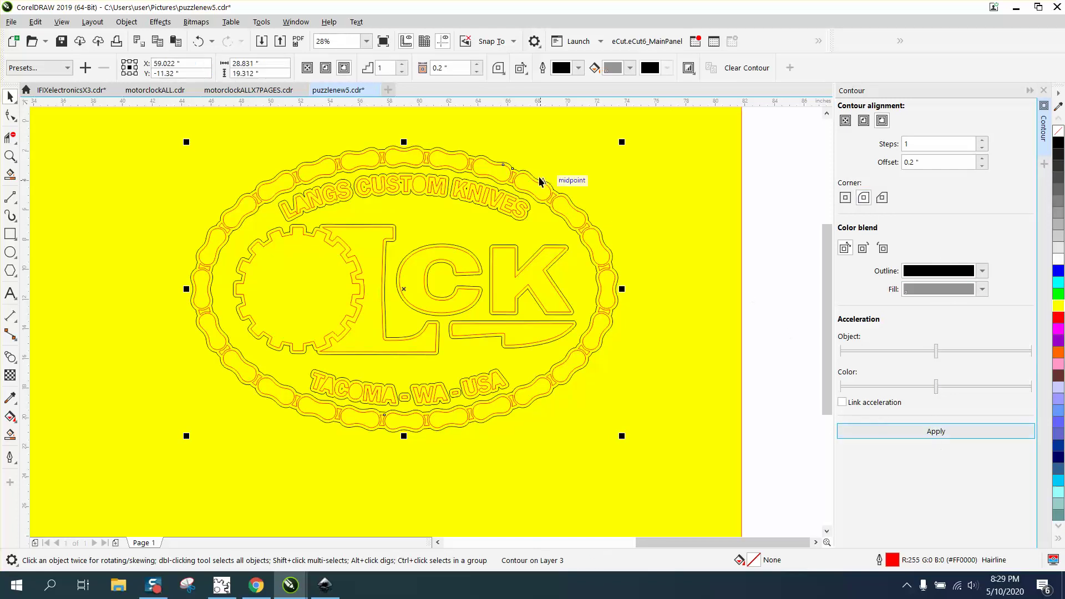
pyautogui.scroll(-2, 596, 187)
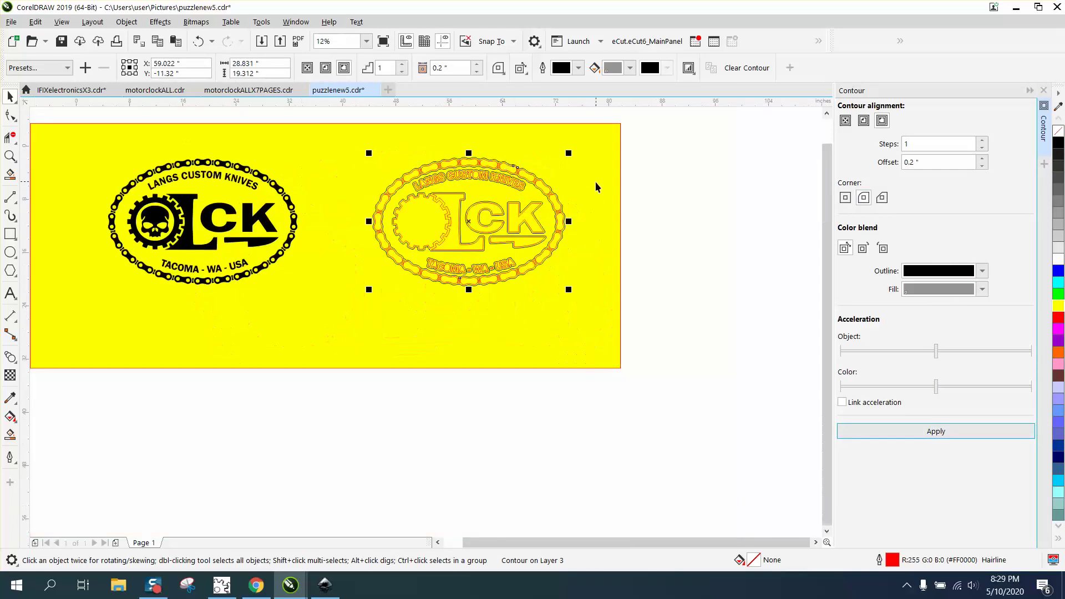
# Stretch the yellow rectangle wider to the right and select the contour object.
pyautogui.click(618, 213)
pyautogui.moveTo(623, 245); pyautogui.dragTo(807, 246)
pyautogui.click(564, 228)
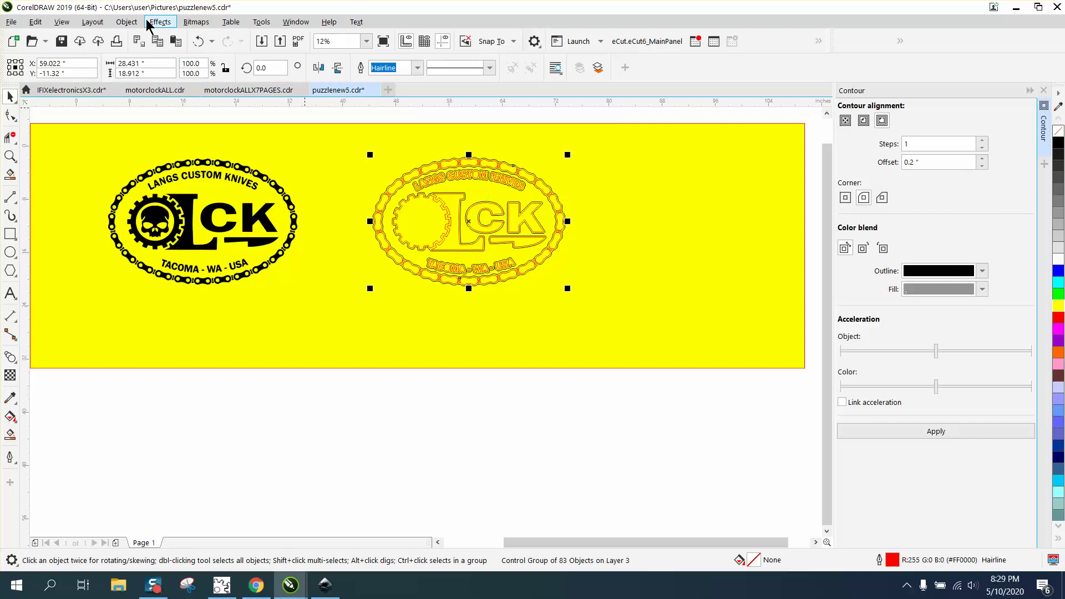
pyautogui.click(128, 22)
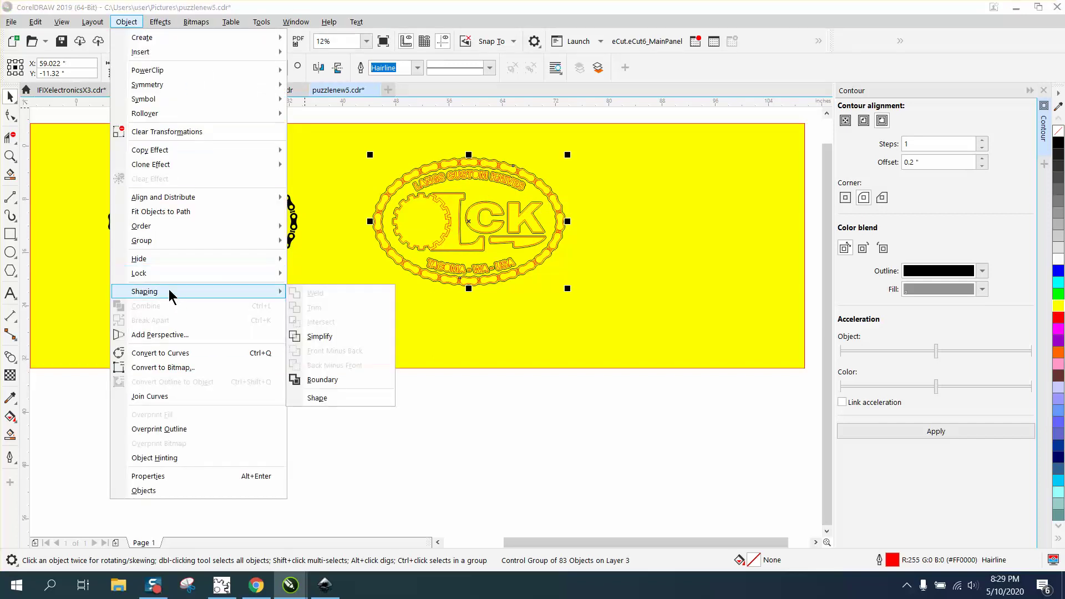
pyautogui.click(344, 115)
pyautogui.moveTo(344, 115); pyautogui.dragTo(438, 271)
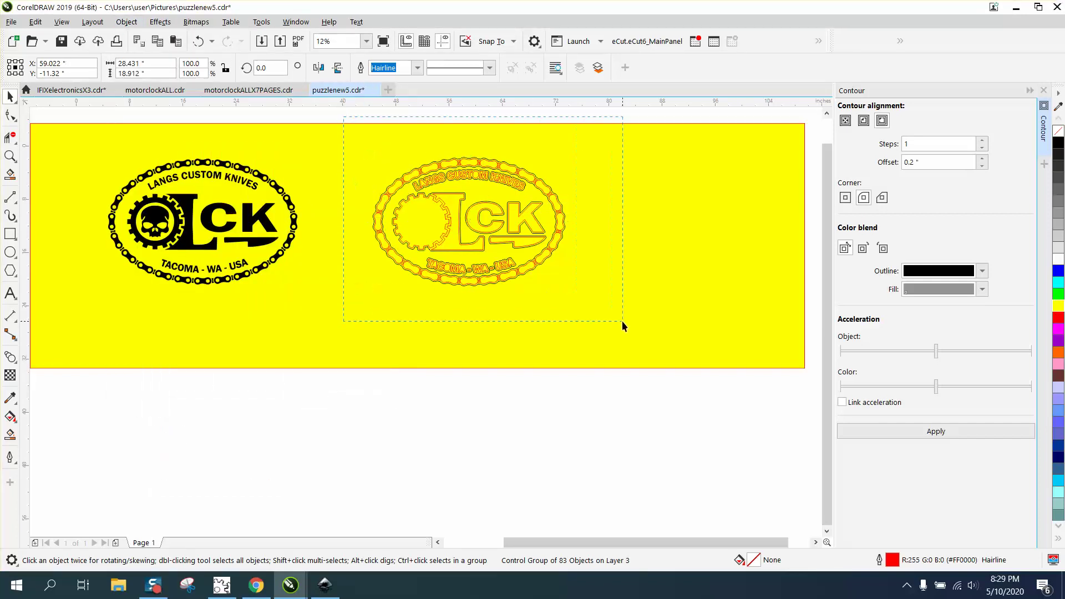
pyautogui.moveTo(621, 320); pyautogui.dragTo(622, 322)
# Break the contour apart from the red outline and nudge the contour curve right.
pyautogui.click(126, 22)
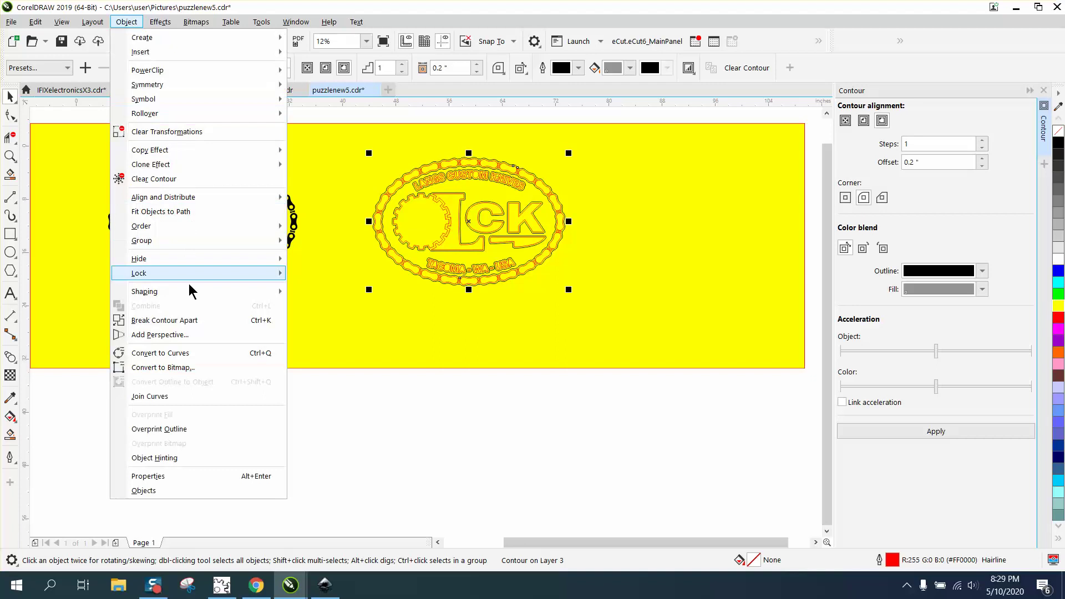
pyautogui.click(190, 320)
pyautogui.click(481, 387)
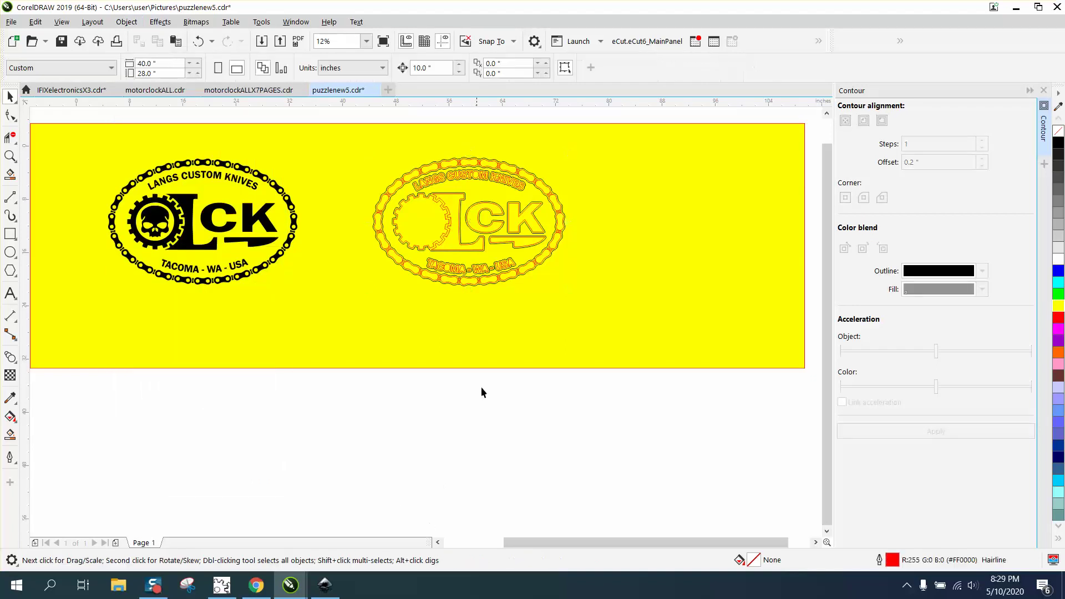
pyautogui.click(478, 285)
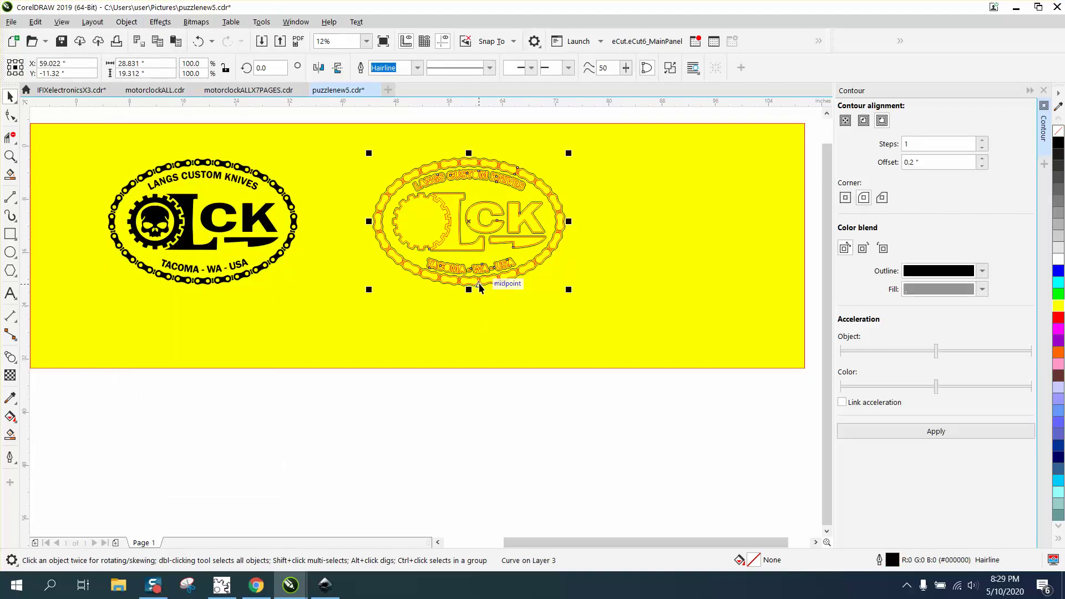
pyautogui.press('Down')
pyautogui.press('Down')
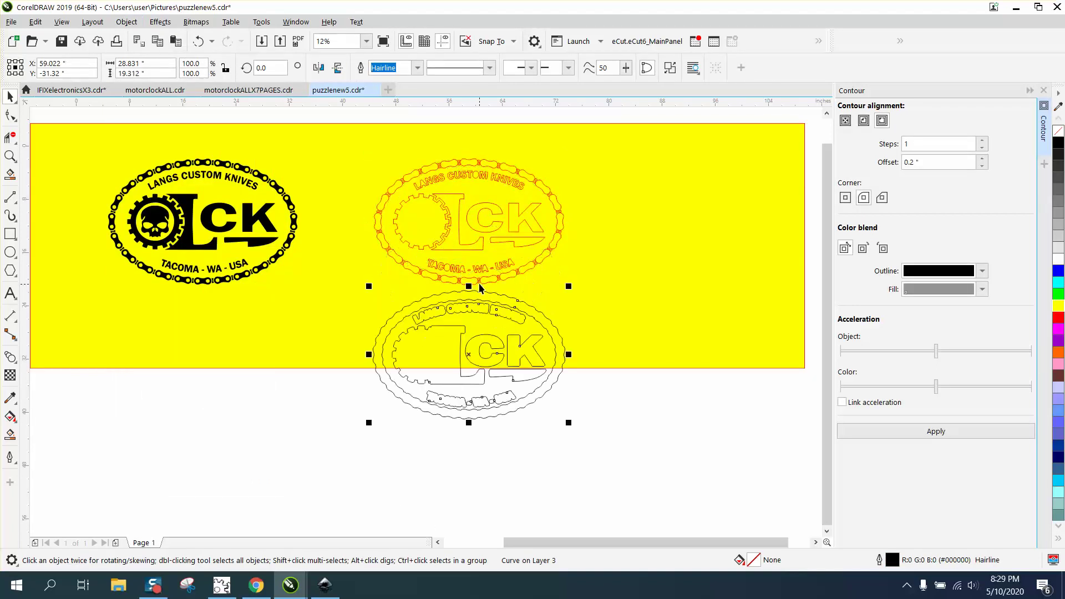
pyautogui.press('Right')
pyautogui.press('Right')
pyautogui.press('Right')
pyautogui.press('Up')
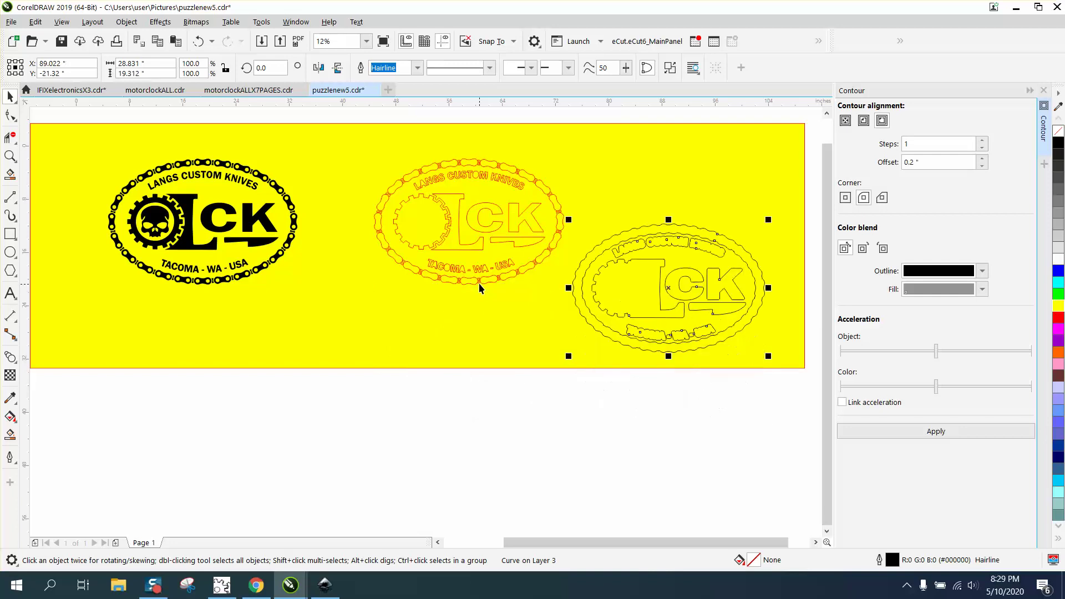
pyautogui.press('Up')
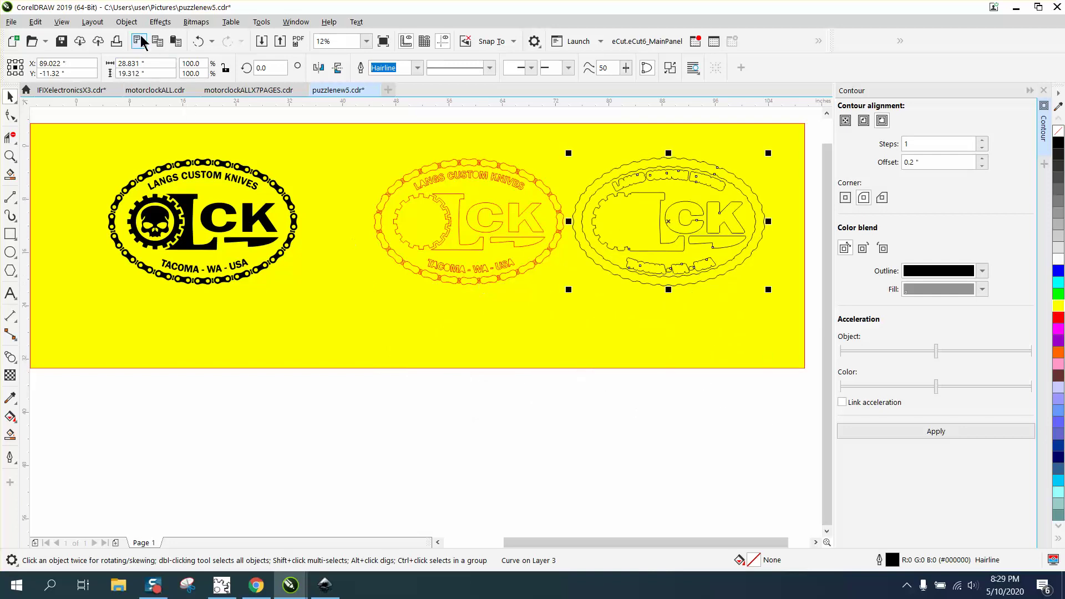
# Split off the outermost offset outline, colour it red, and move it around the black logo.
pyautogui.click(127, 22)
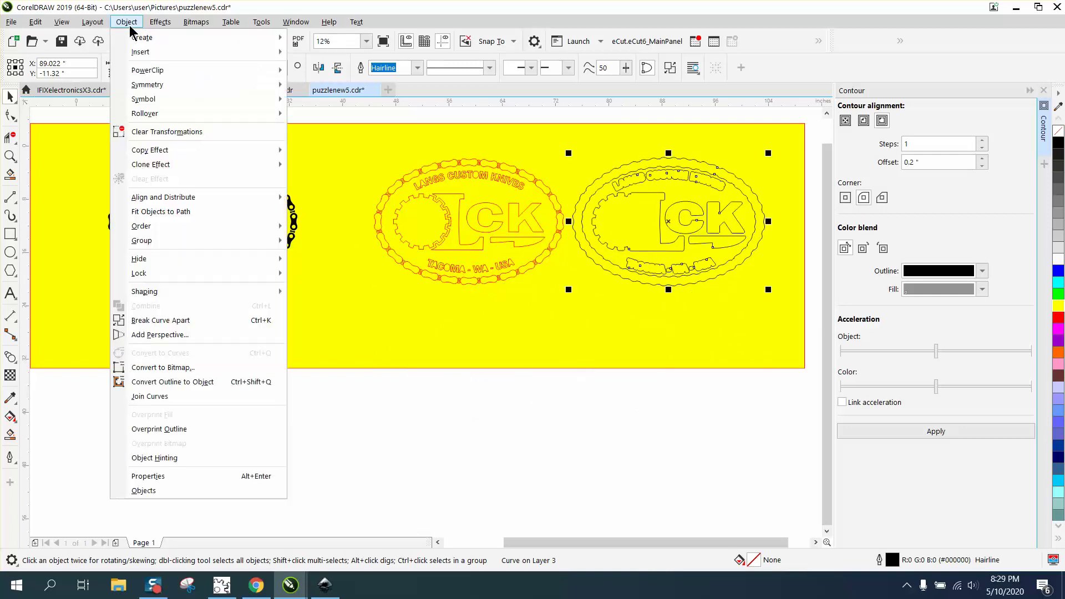
pyautogui.click(179, 320)
pyautogui.click(628, 415)
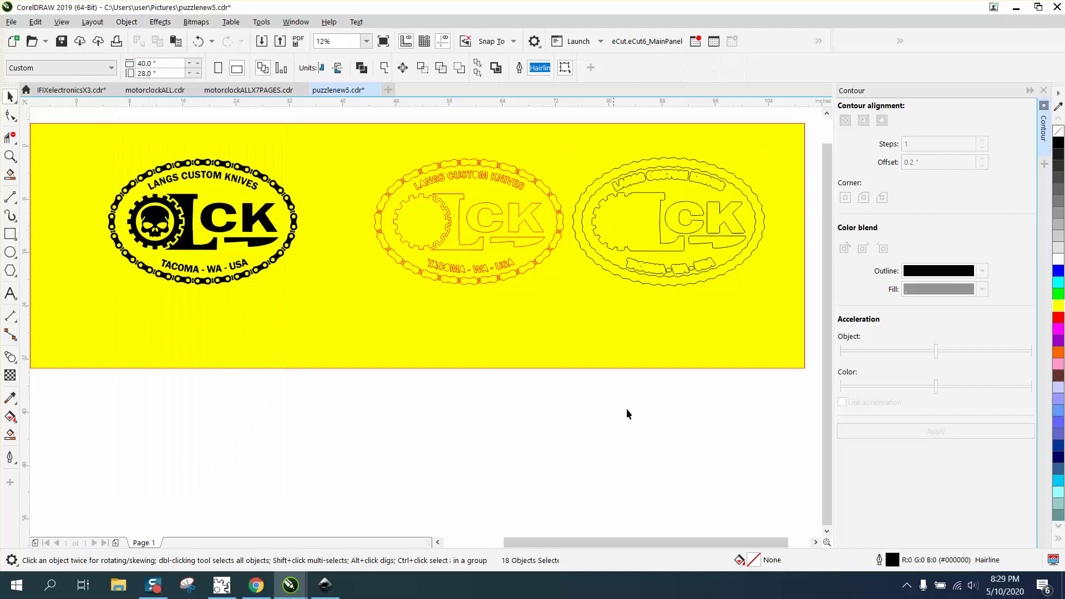
pyautogui.click(653, 285)
pyautogui.press('Down')
pyautogui.press('Down')
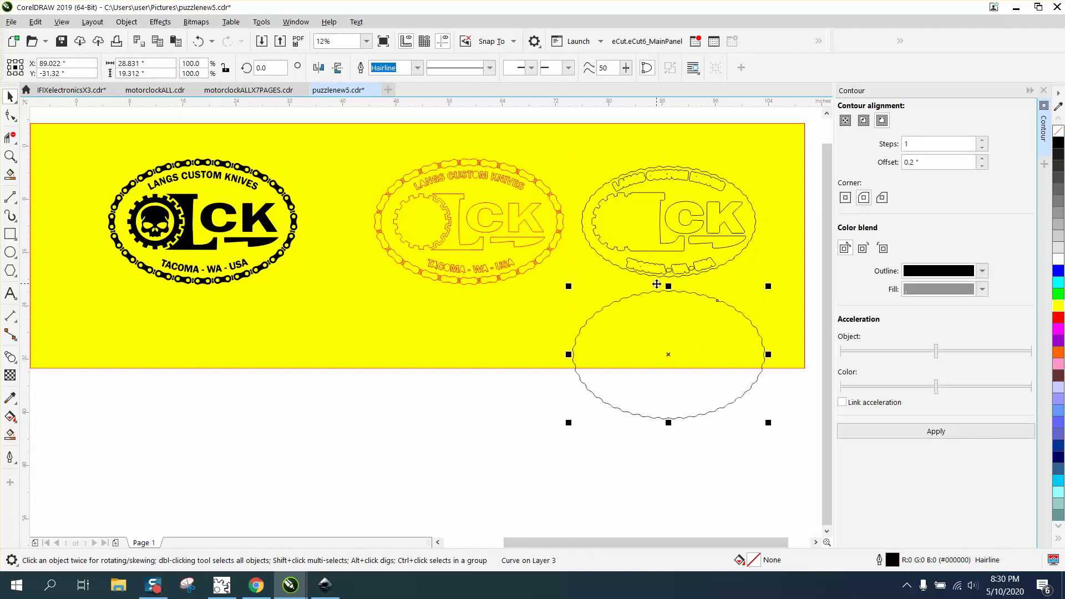
pyautogui.press('Left')
pyautogui.press('Left')
pyautogui.press('Left')
pyautogui.press('Left')
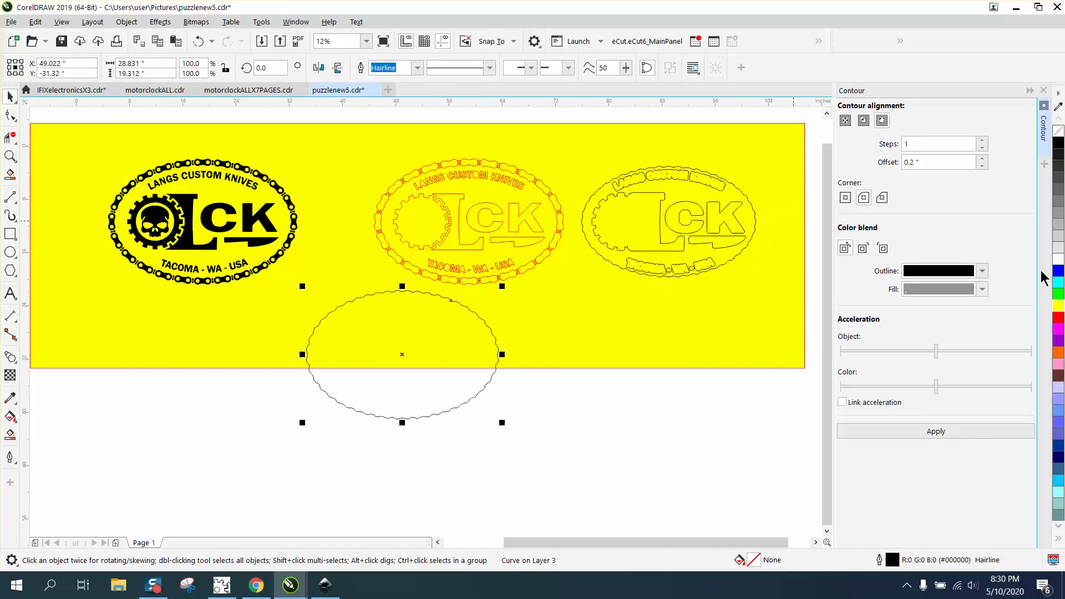
pyautogui.rightClick(1057, 317)
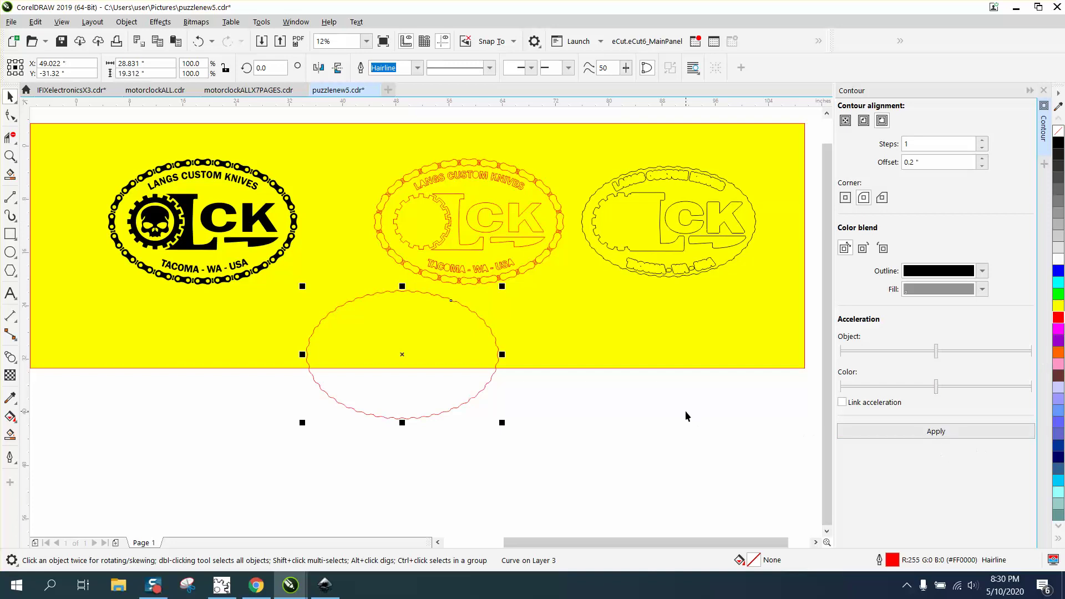
pyautogui.press('Left')
pyautogui.press('Left')
pyautogui.press('Left')
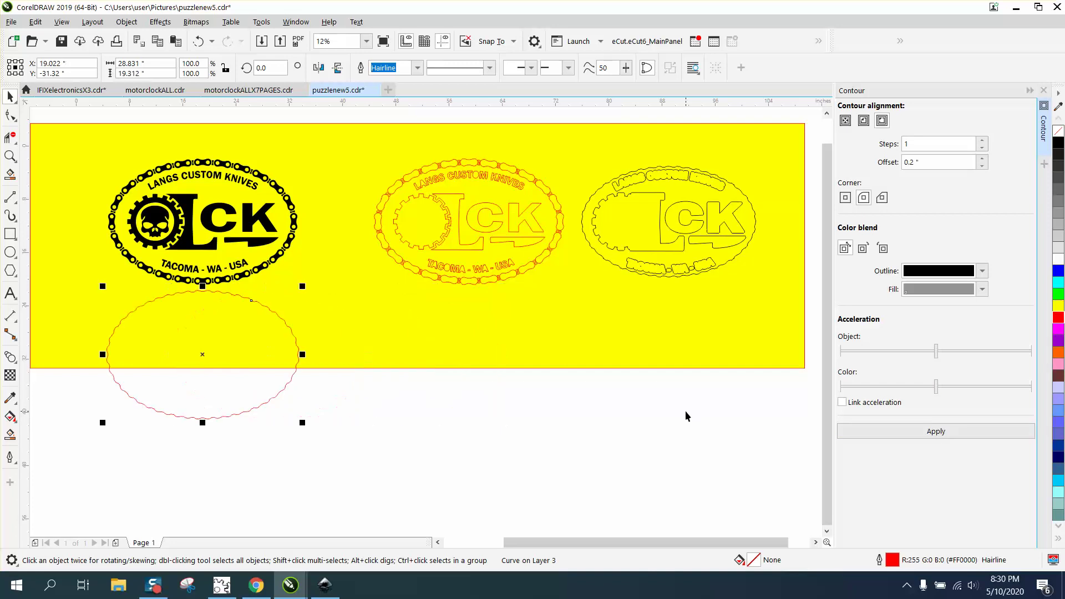
pyautogui.press('Up')
pyautogui.press('Up')
pyautogui.press('Up')
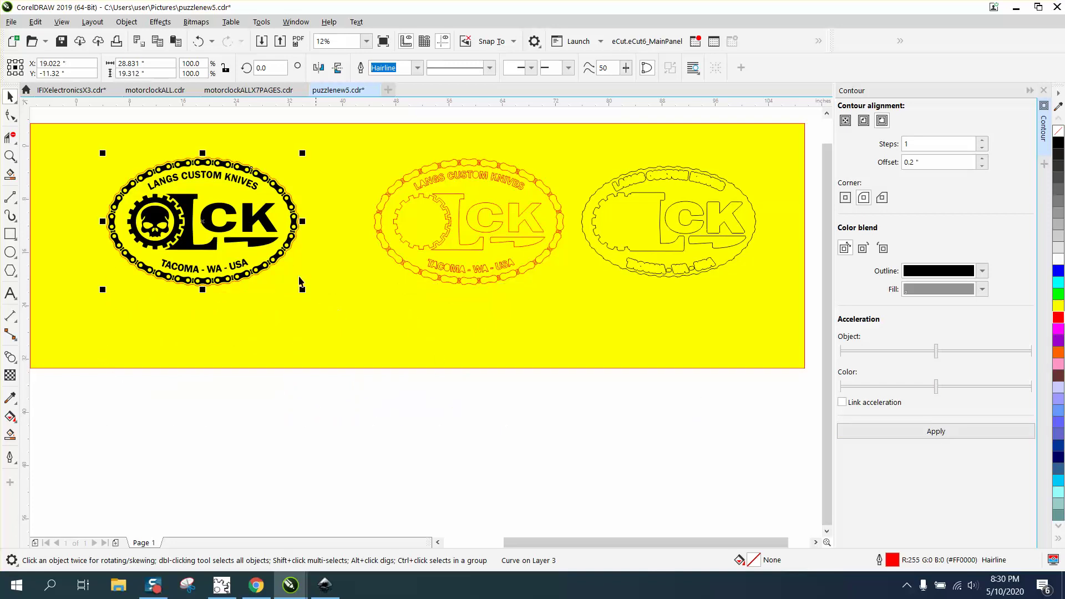
# Apply the 1-step 0.2-inch contour to the black logo and break the contour apart.
pyautogui.click(10, 156)
pyautogui.moveTo(144, 149); pyautogui.dragTo(263, 198)
pyautogui.rightClick(275, 195)
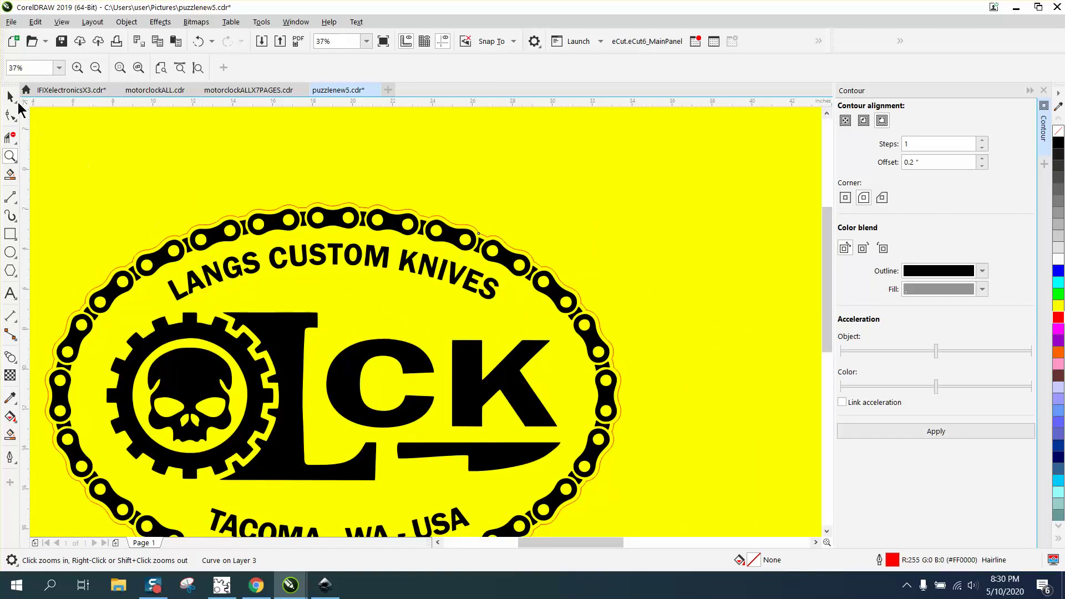
pyautogui.click(10, 97)
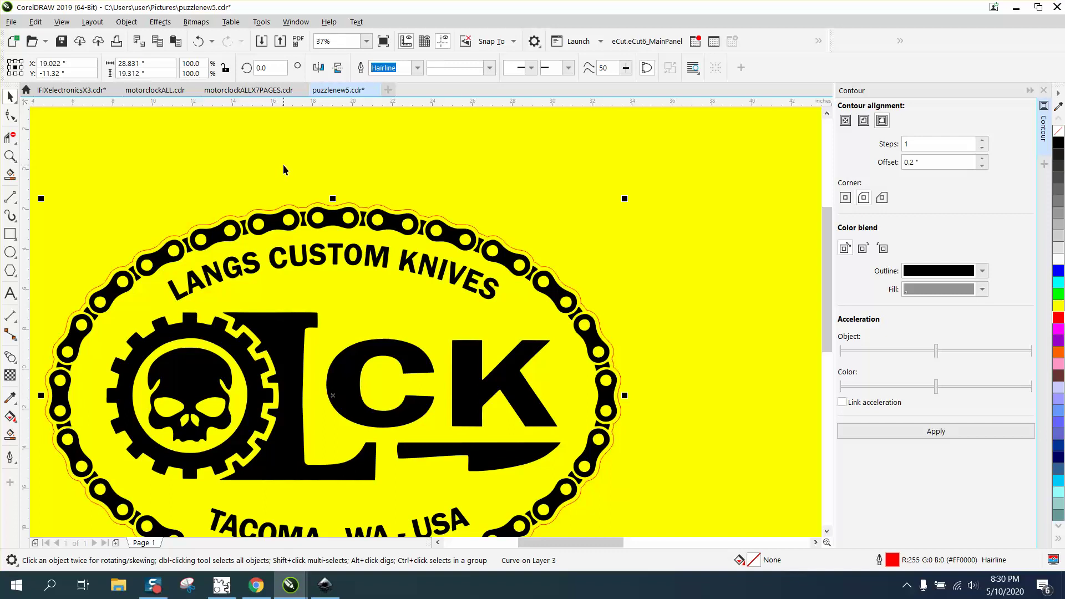
pyautogui.scroll(-2, 488, 198)
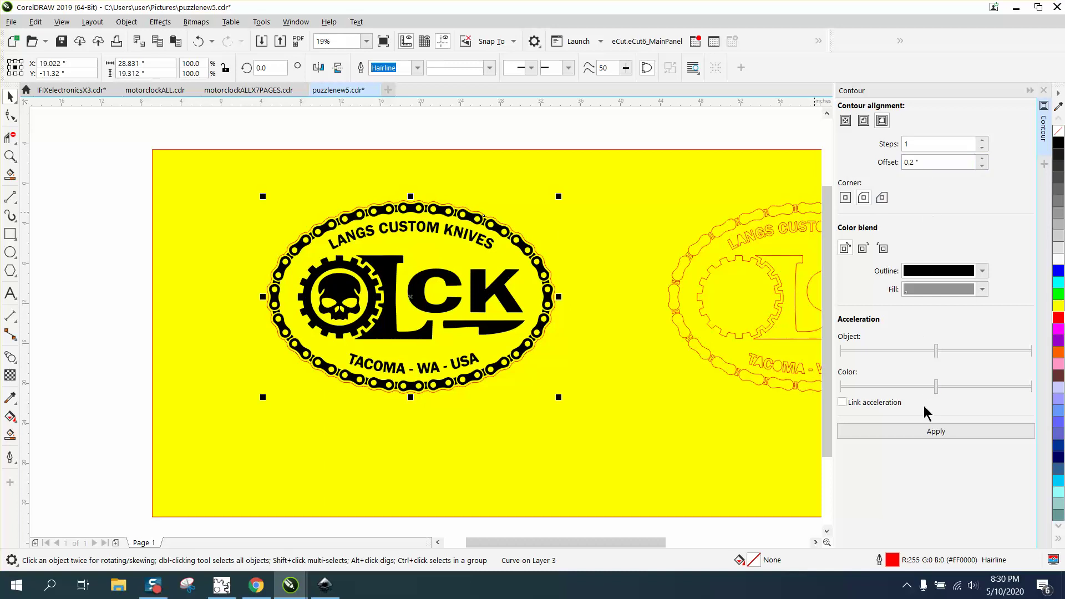
pyautogui.click(933, 432)
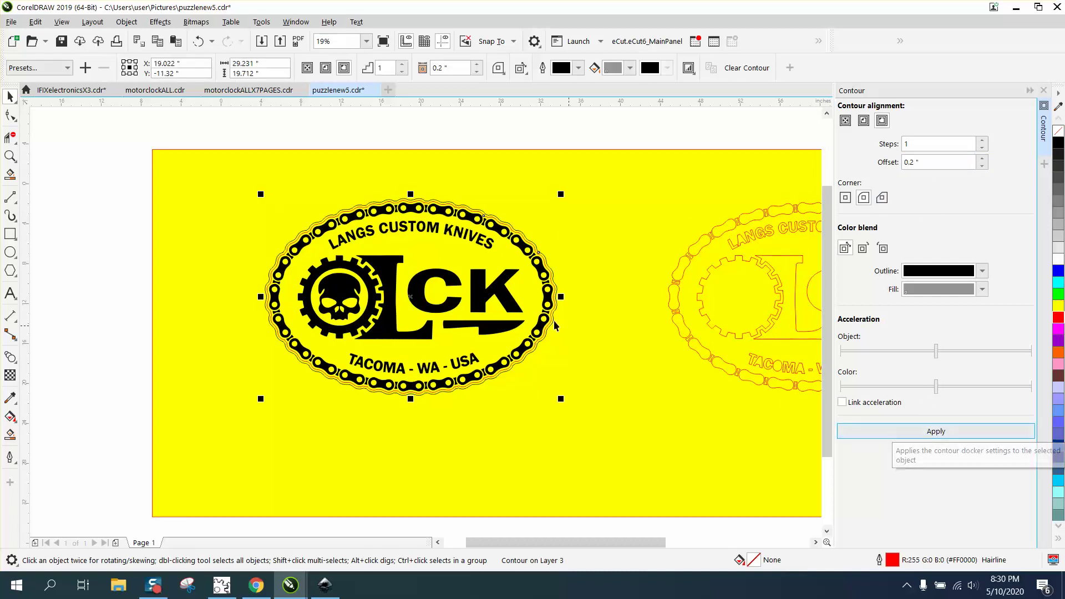
pyautogui.click(127, 22)
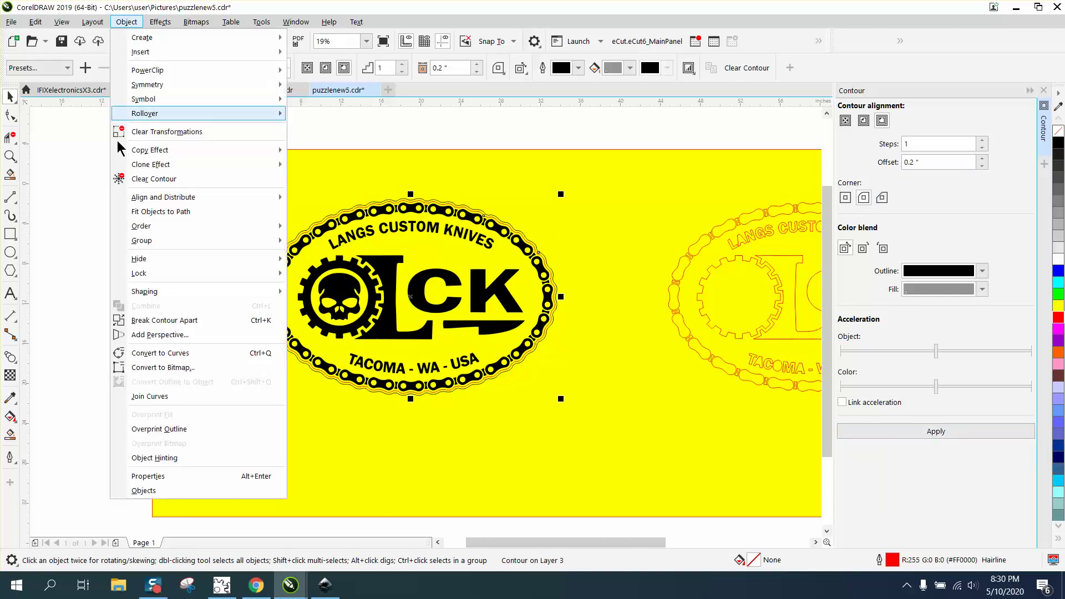
pyautogui.click(173, 321)
# Select the yellow background rectangle and delete it, leaving the logo on a white page.
pyautogui.click(10, 157)
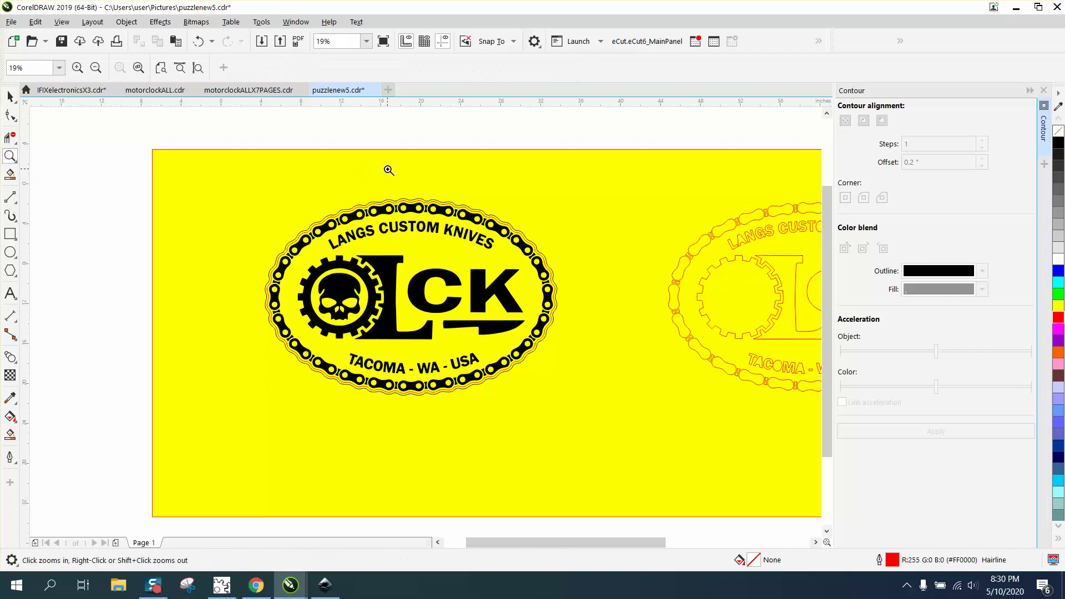
pyautogui.moveTo(390, 194); pyautogui.dragTo(471, 243)
pyautogui.click(10, 97)
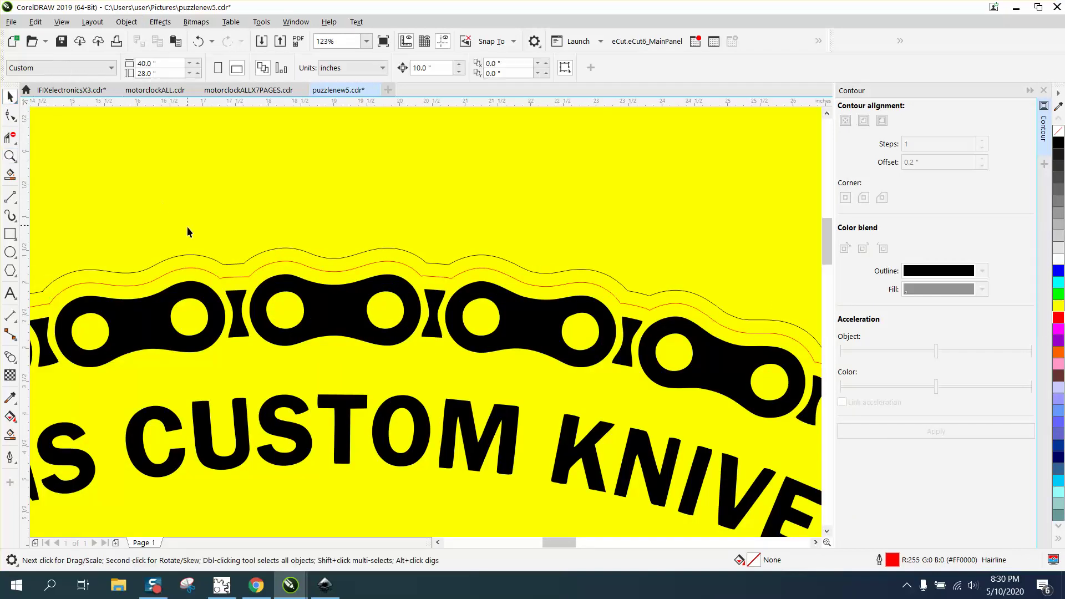
pyautogui.click(263, 266)
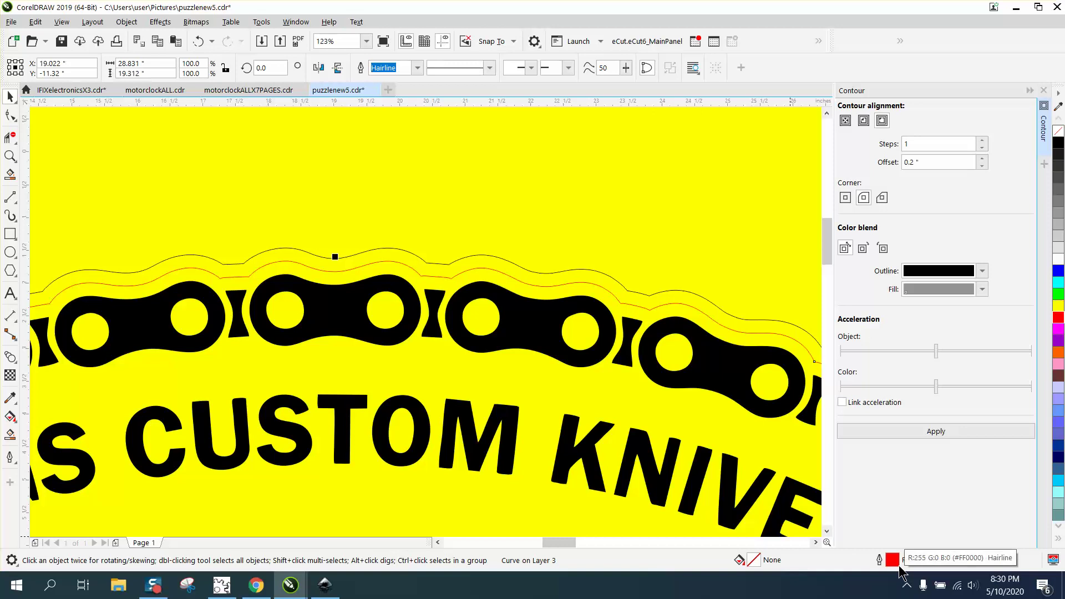
pyautogui.click(648, 300)
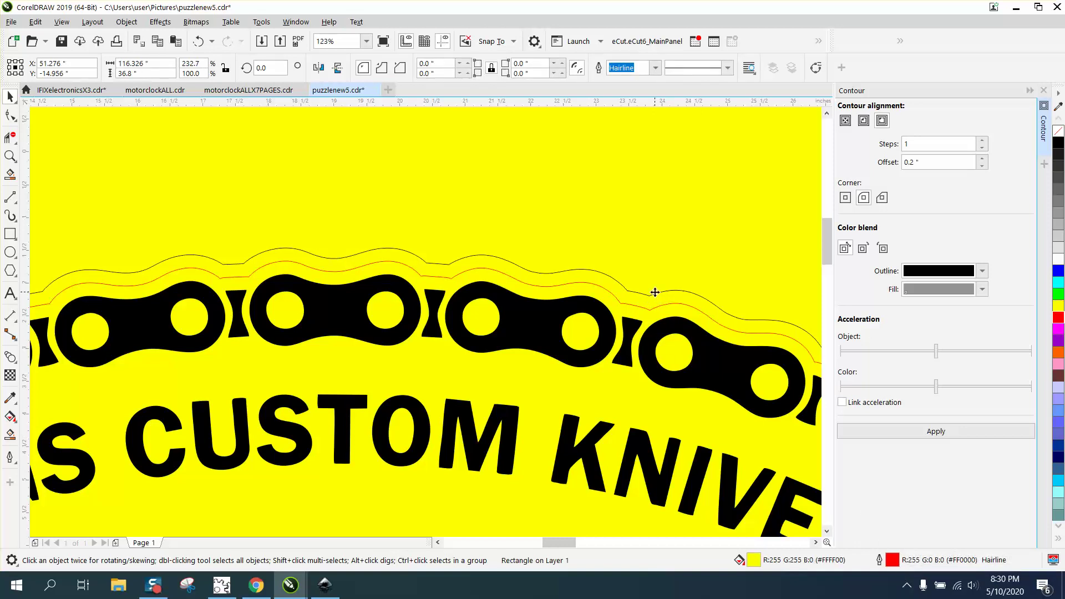
pyautogui.scroll(-5, 521, 285)
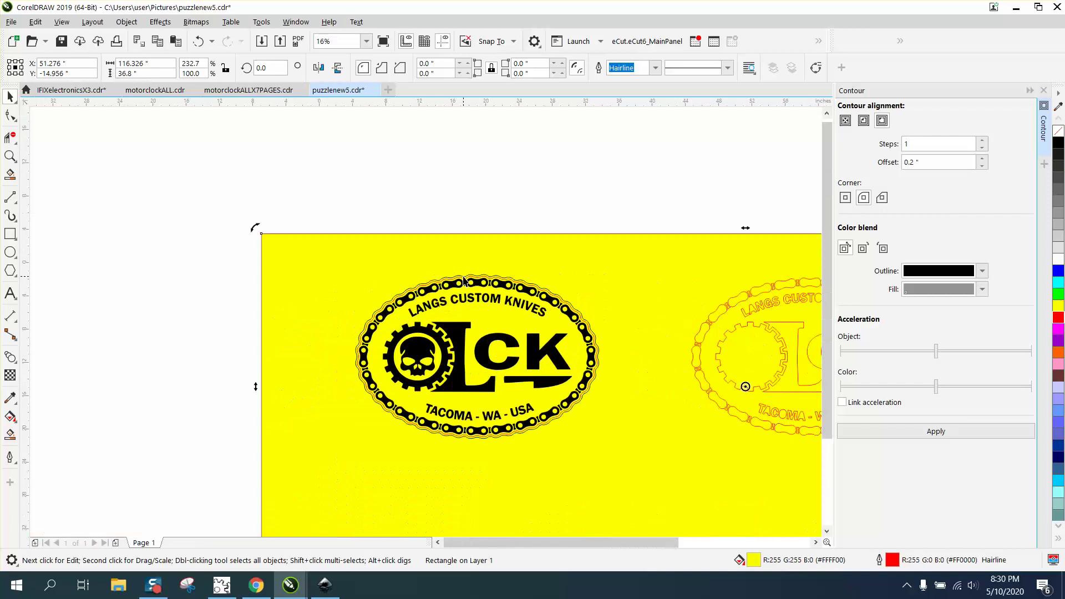
pyautogui.moveTo(529, 252); pyautogui.dragTo(806, 303)
pyautogui.press('Escape')
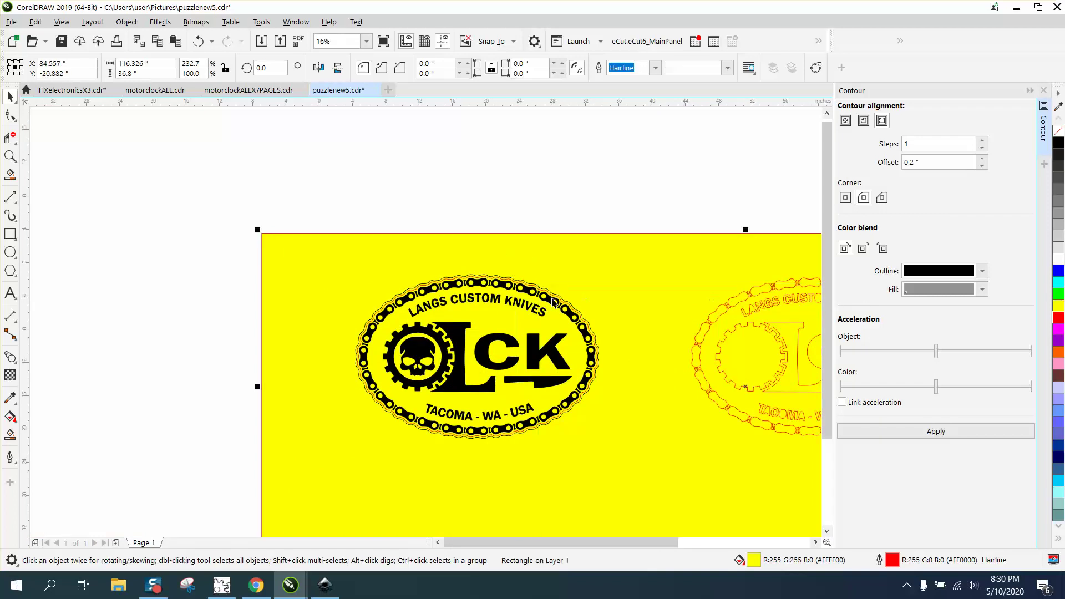
pyautogui.press('Delete')
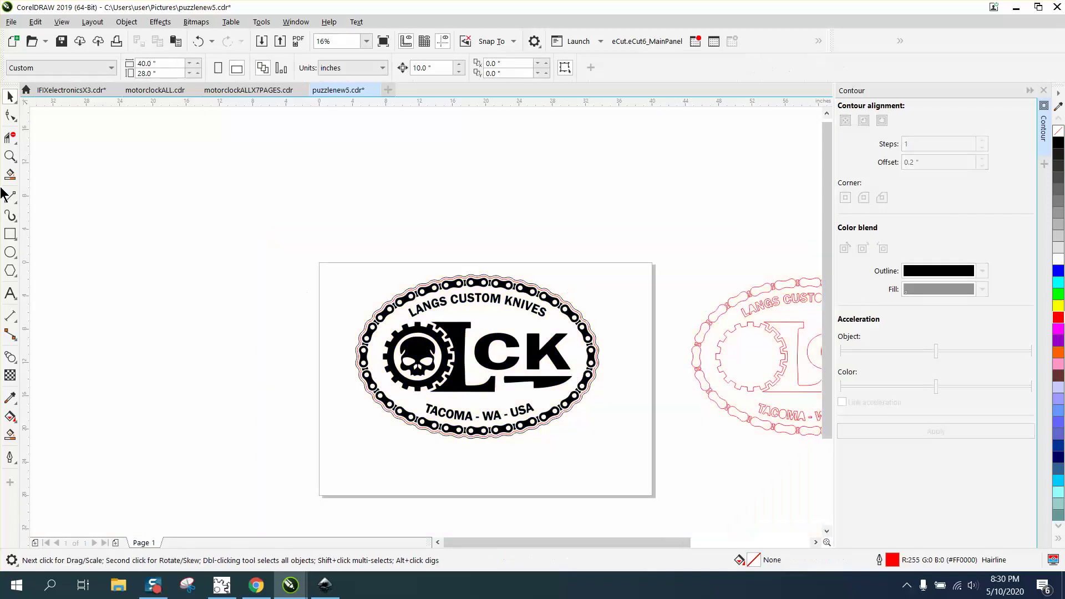
pyautogui.click(10, 156)
# Delete the inner red outline around the logo.
pyautogui.moveTo(442, 266); pyautogui.dragTo(571, 307)
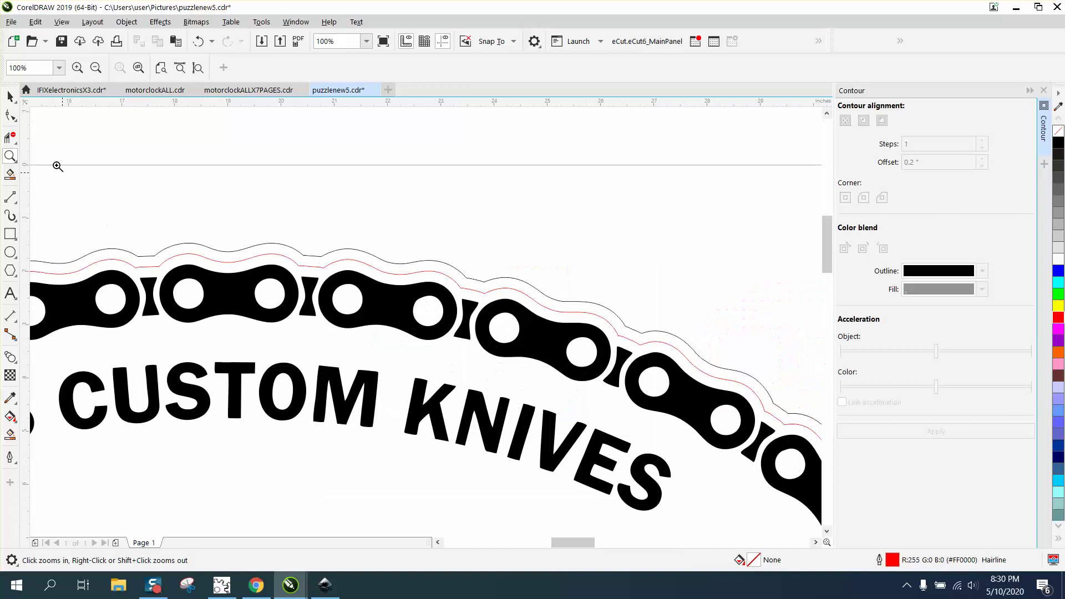
pyautogui.click(10, 97)
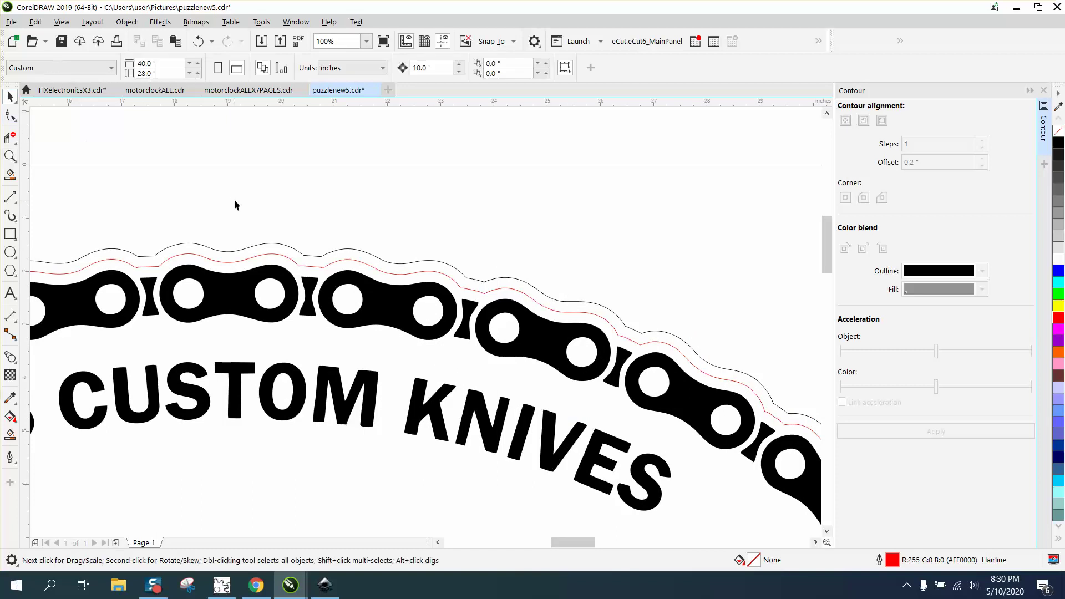
pyautogui.click(273, 254)
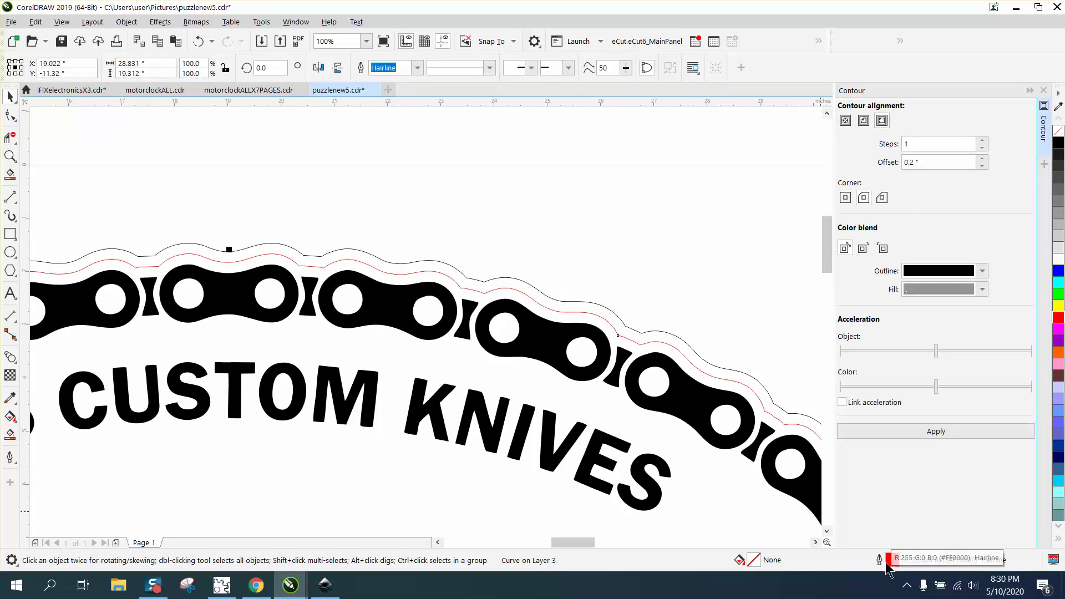
pyautogui.press('Delete')
# Make the remaining outer offset outline red and zoom in on the whole logo.
pyautogui.scroll(-2, 640, 434)
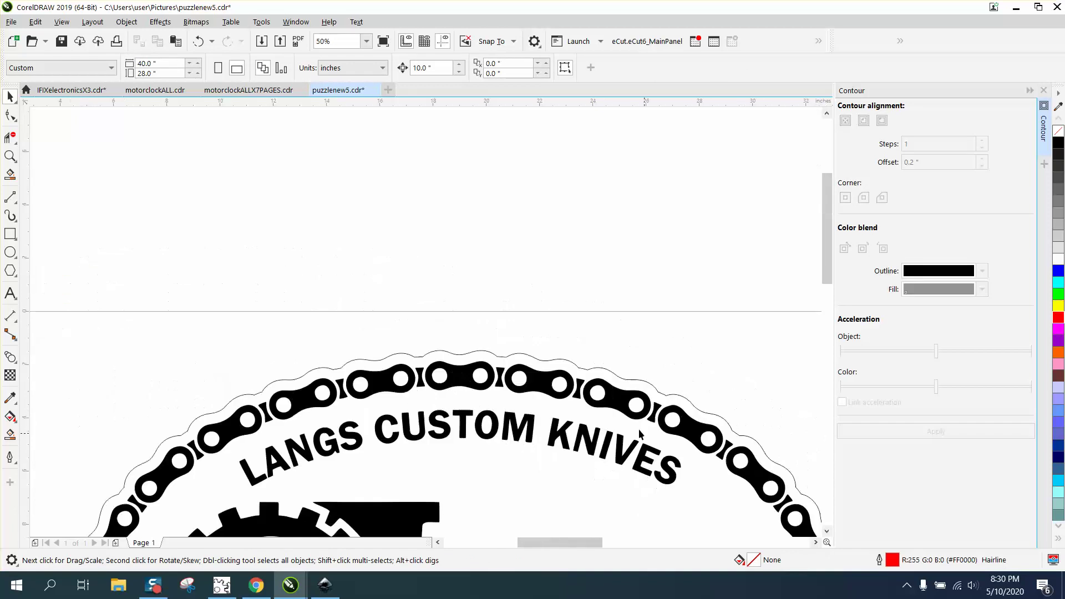
pyautogui.click(662, 397)
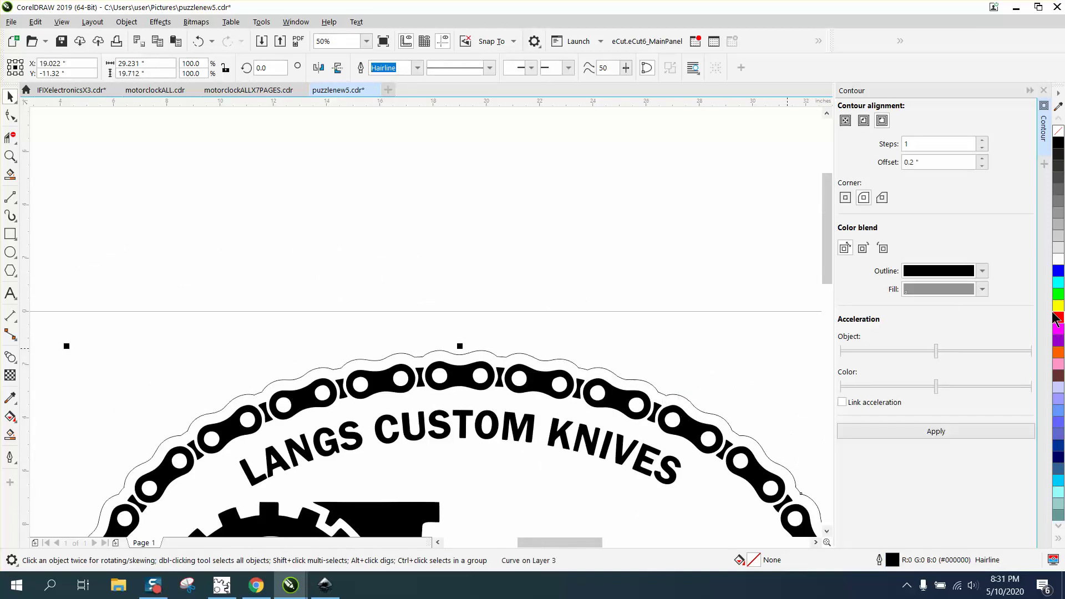
pyautogui.rightClick(1058, 318)
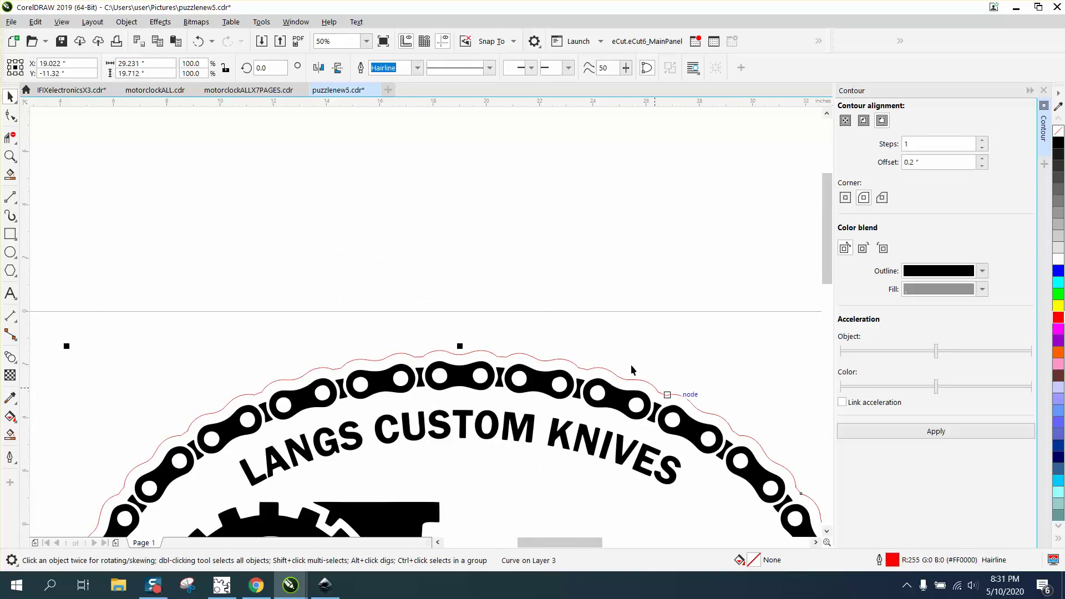
pyautogui.scroll(-3, 456, 265)
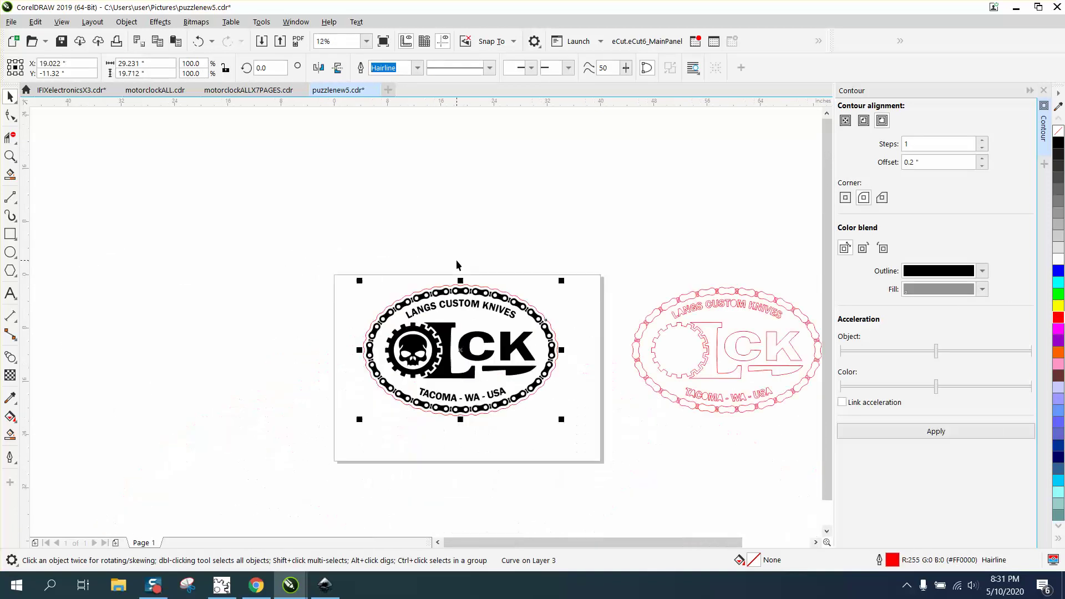
pyautogui.click(10, 156)
pyautogui.moveTo(334, 260); pyautogui.dragTo(637, 450)
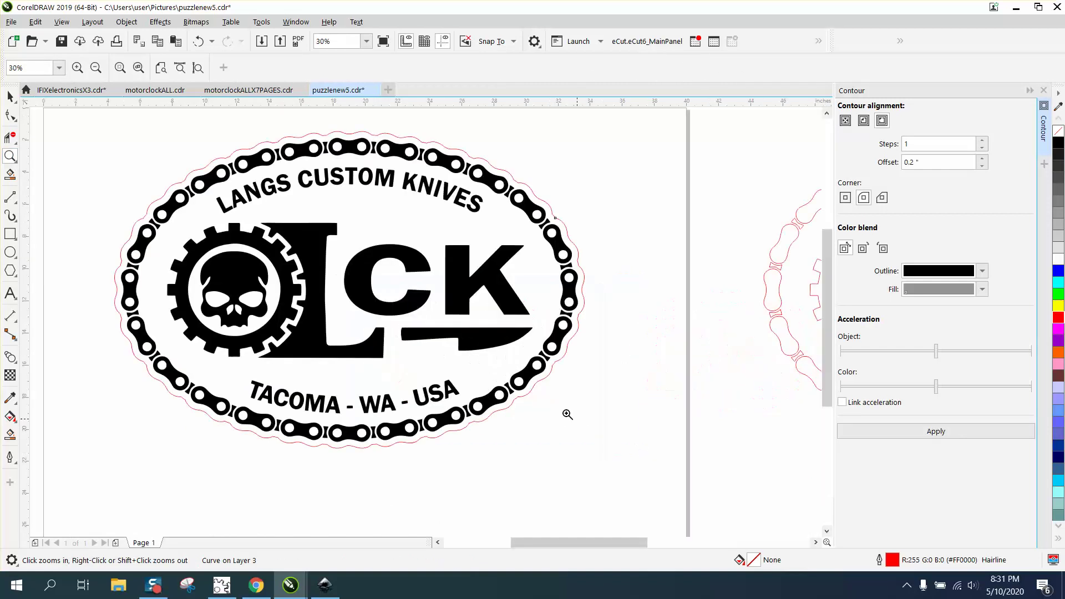